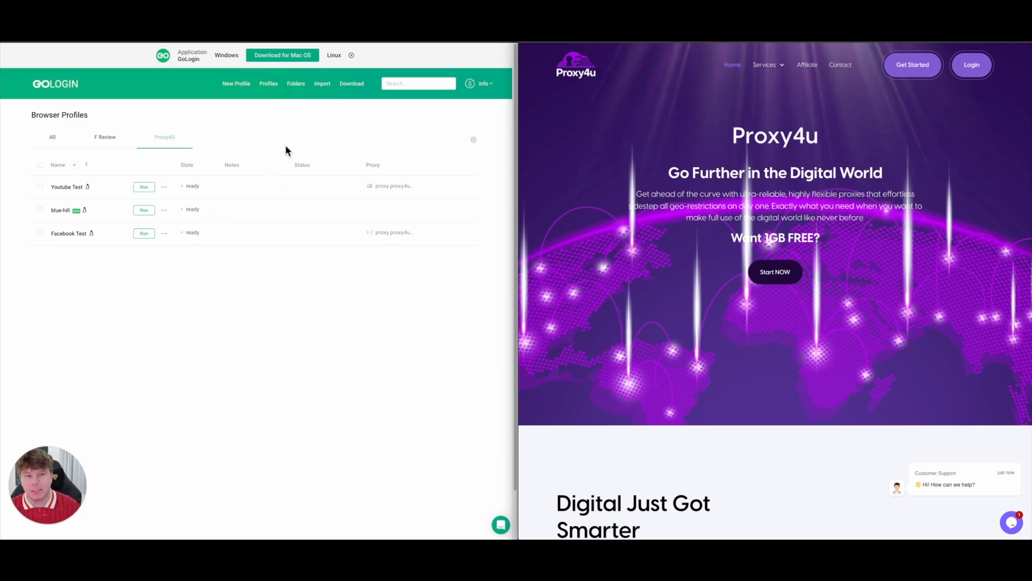
- Log in to Proxy4u and open the Mobile Proxy plan with its proxy configuration
click(976, 72)
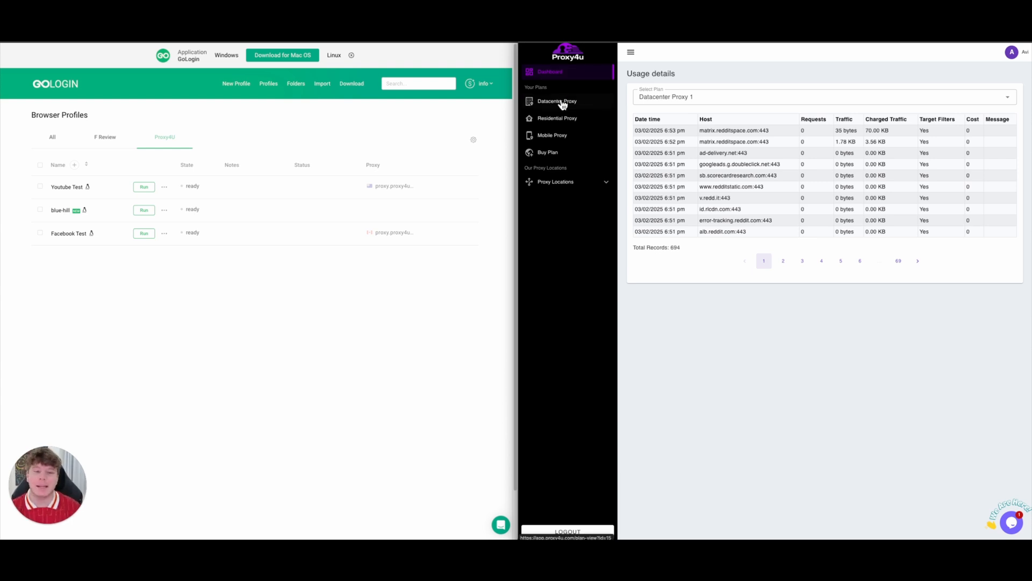
click(545, 140)
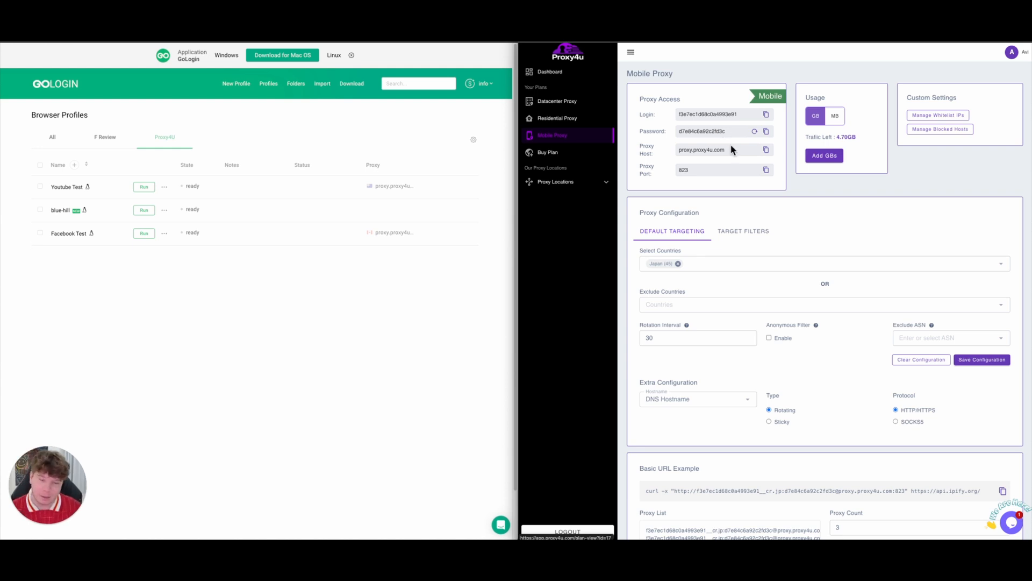
scroll(735, 222, down, 1)
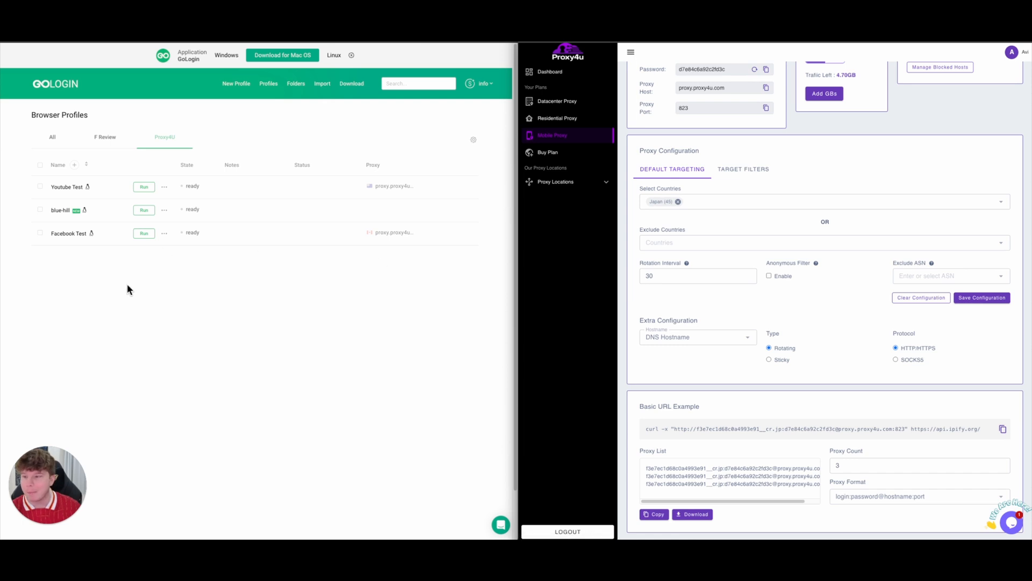
- Start a new GoLogin browser profile named "Test FEB" and assign it to the Proxy4U folder
click(240, 83)
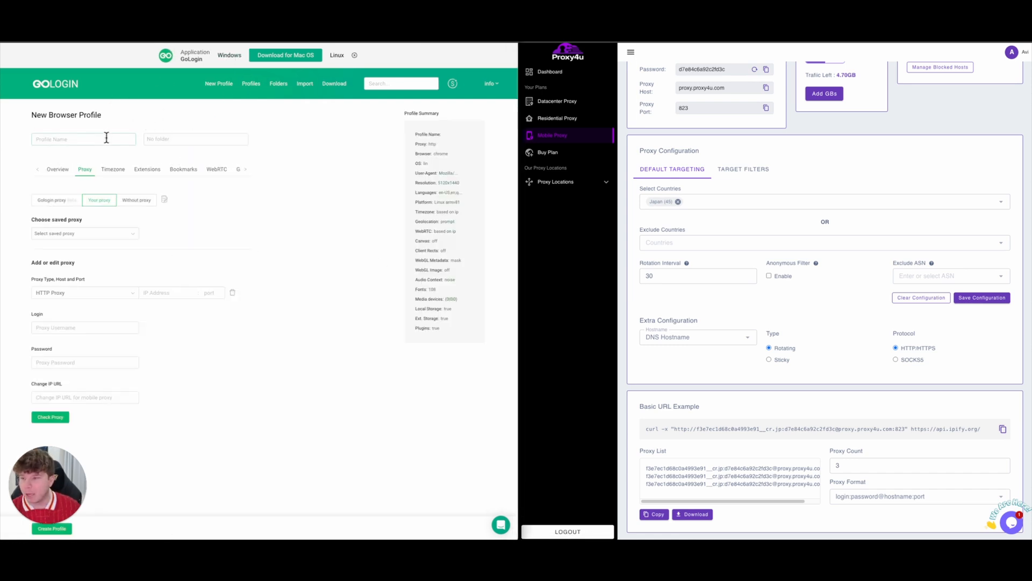
text(Te)
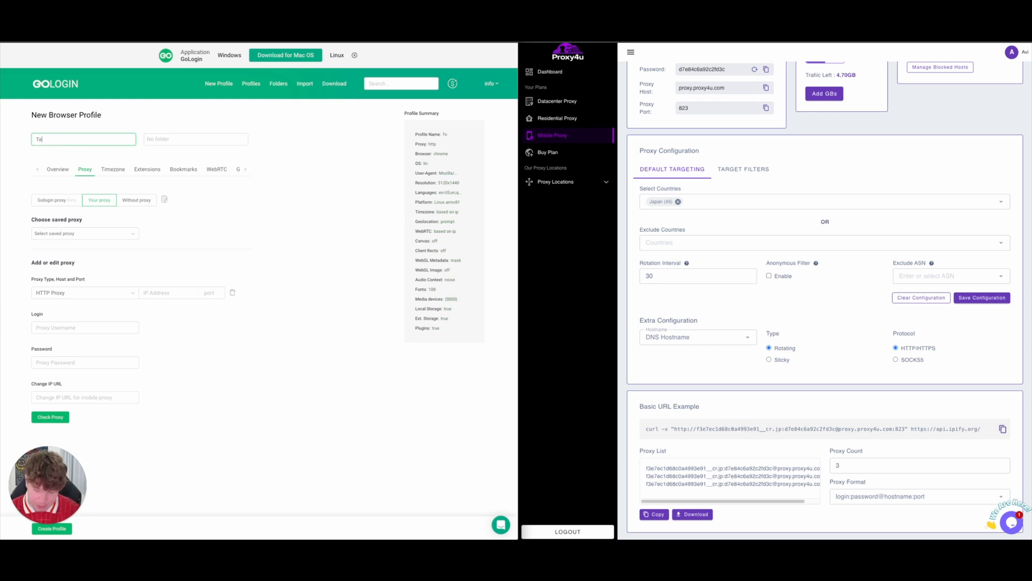
text(st )
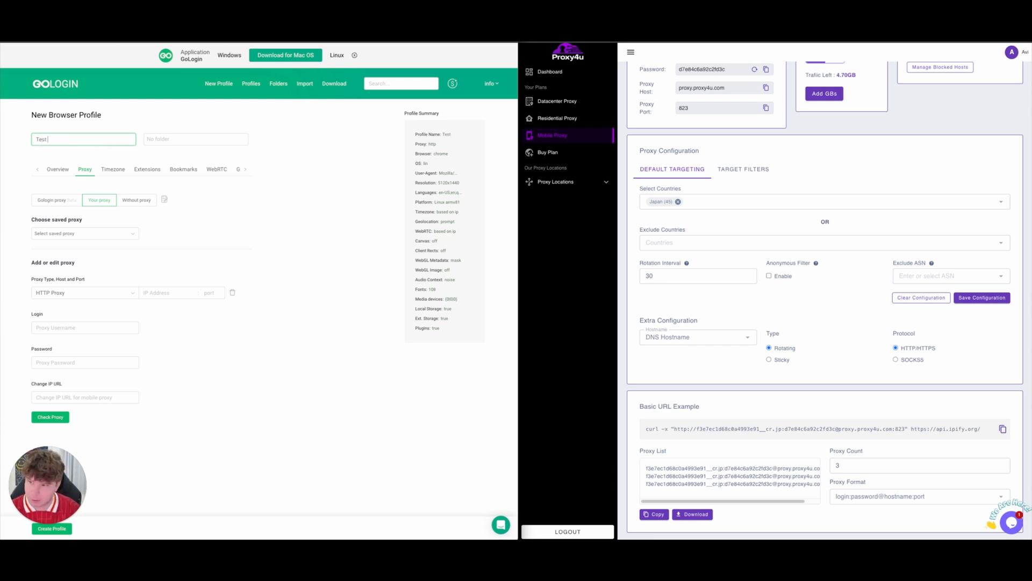
text(FEB)
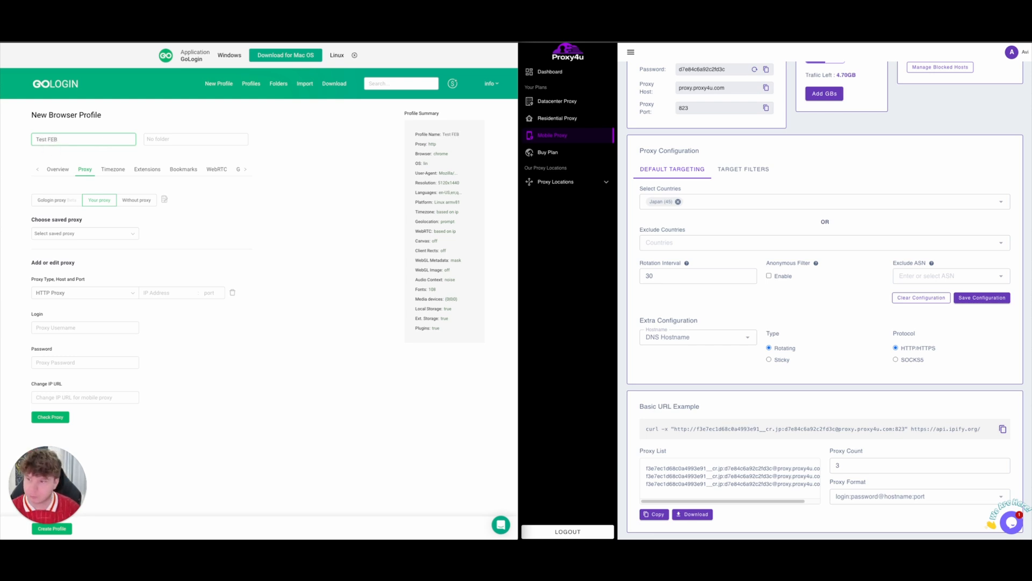
click(169, 139)
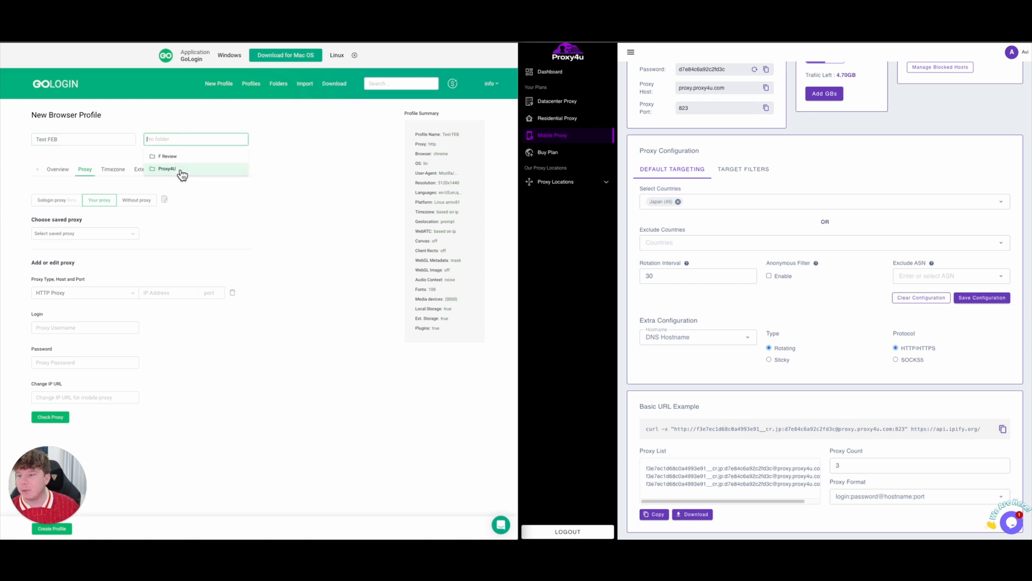
click(172, 169)
click(213, 217)
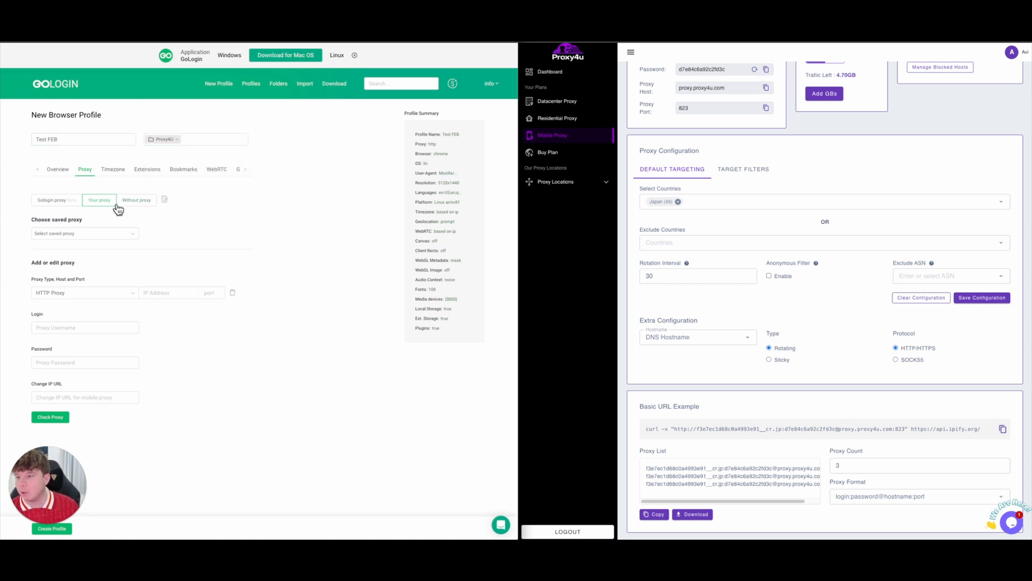
- Set the profile's operating system to Mac ARM with the M2 processor generation
click(65, 169)
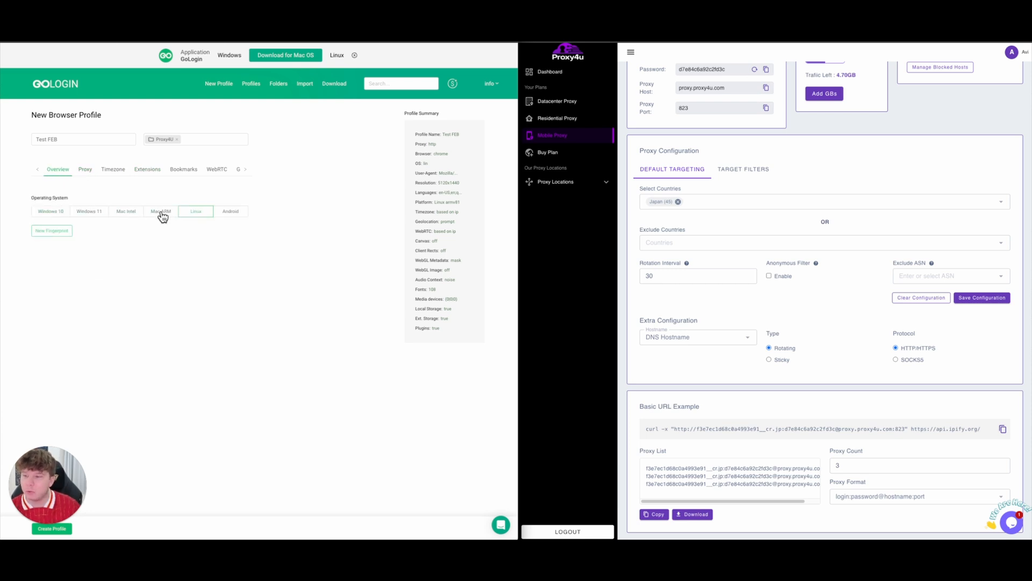
click(132, 216)
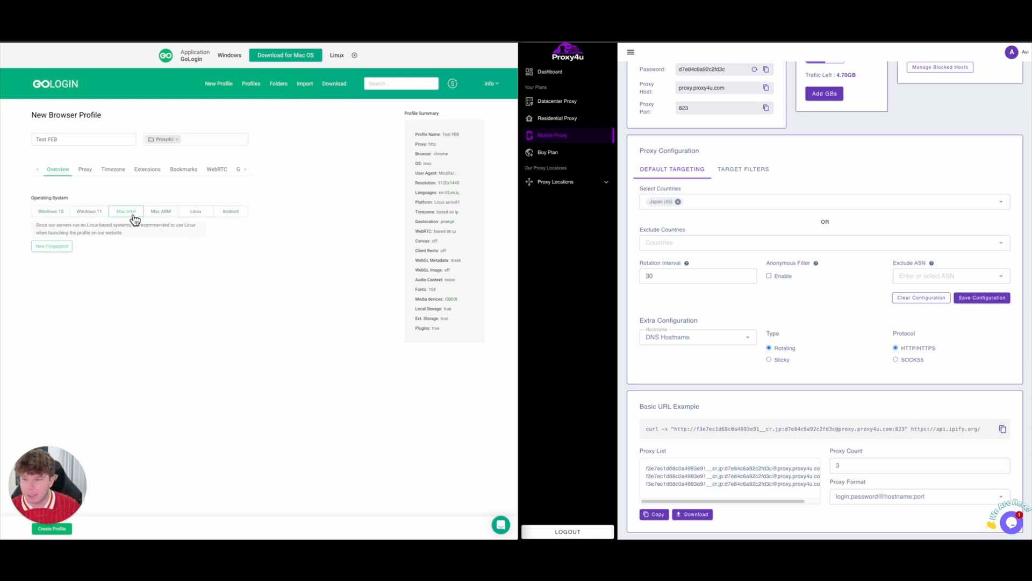
click(160, 215)
click(67, 262)
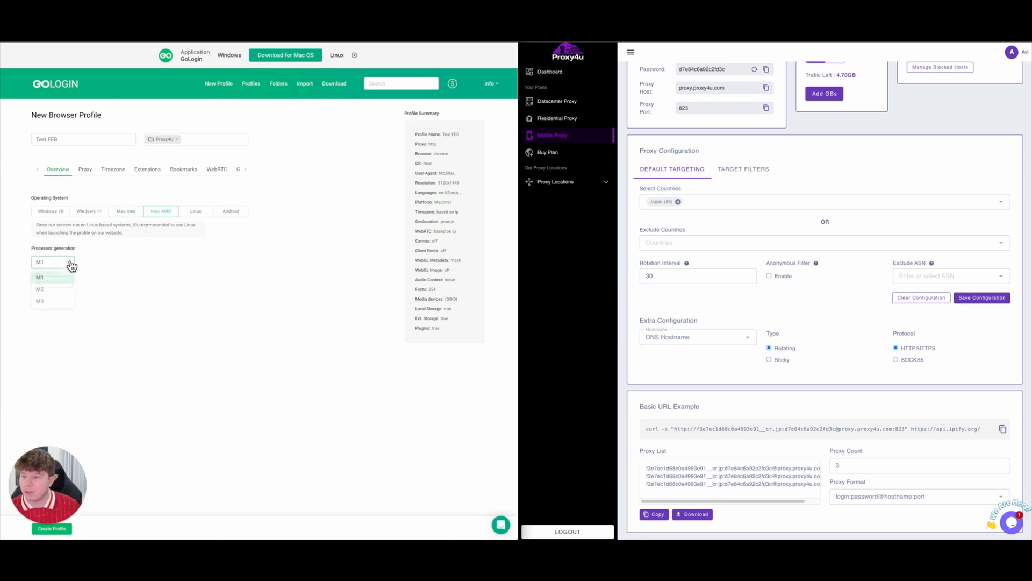
click(53, 290)
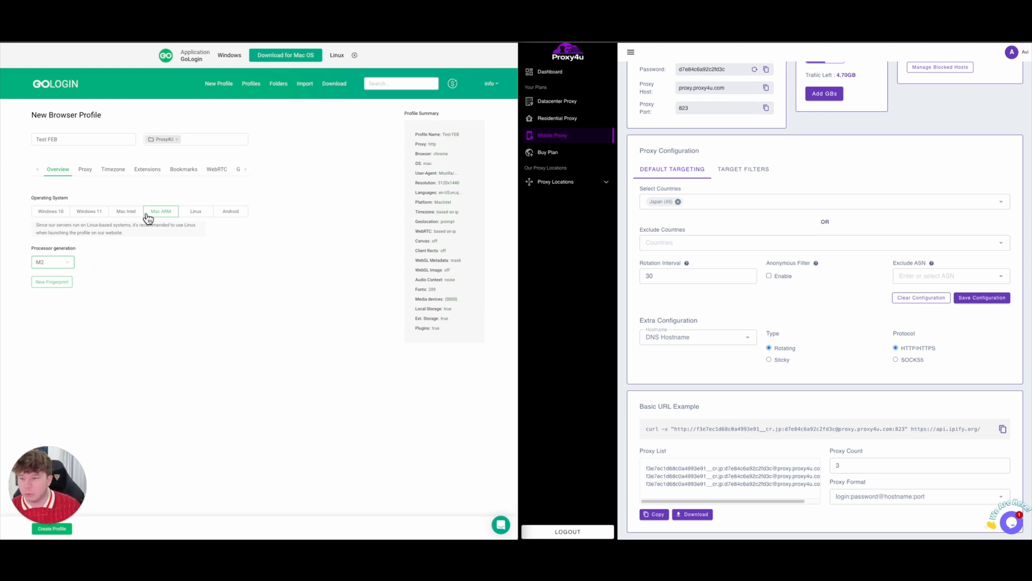
- Choose HTTP Proxy as the proxy type for the profile's own proxy
click(83, 177)
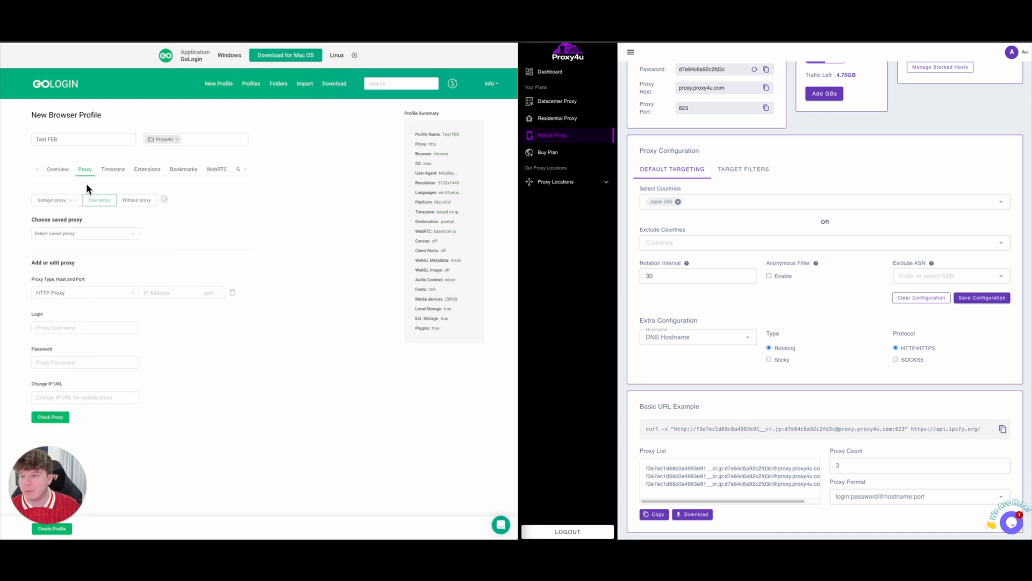
click(66, 297)
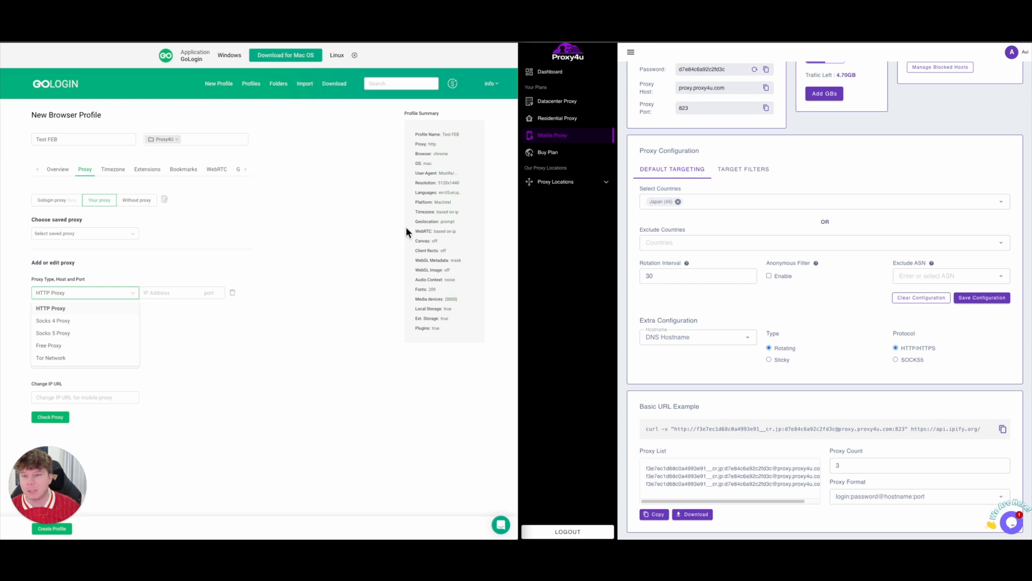
click(102, 308)
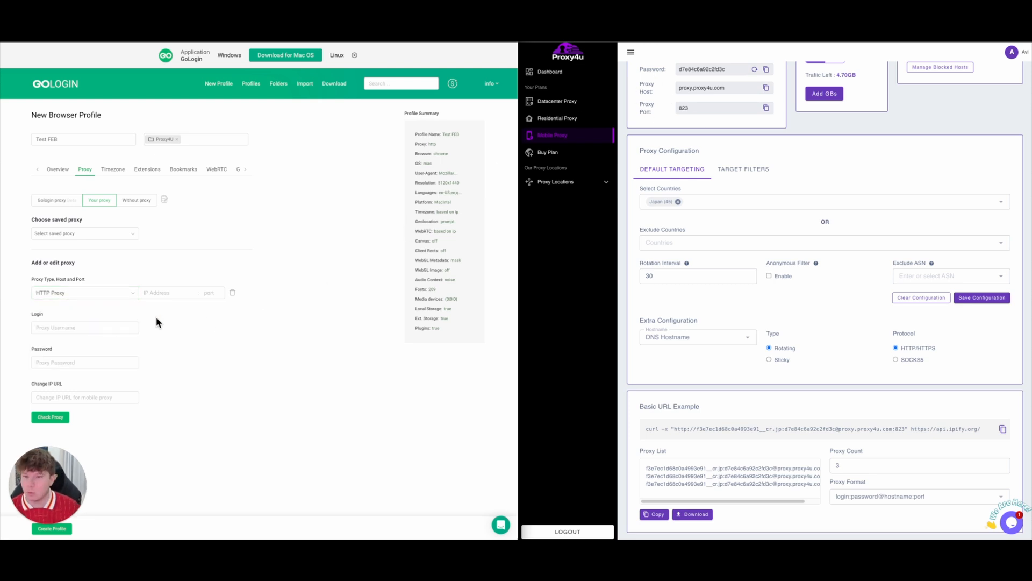
click(88, 328)
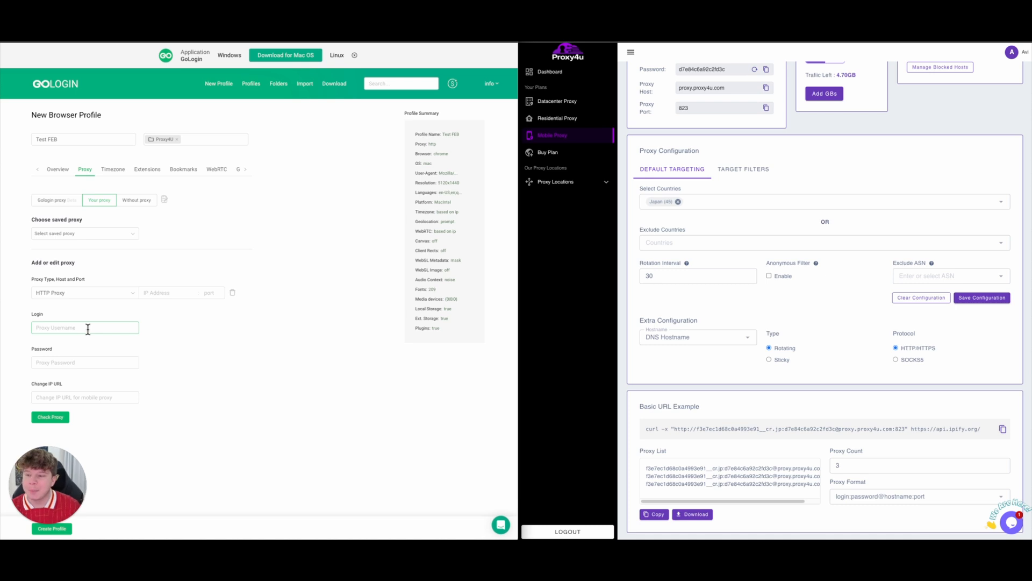
- Replace Japan with Brazil as the selected country in the mobile proxy's default targeting
click(624, 341)
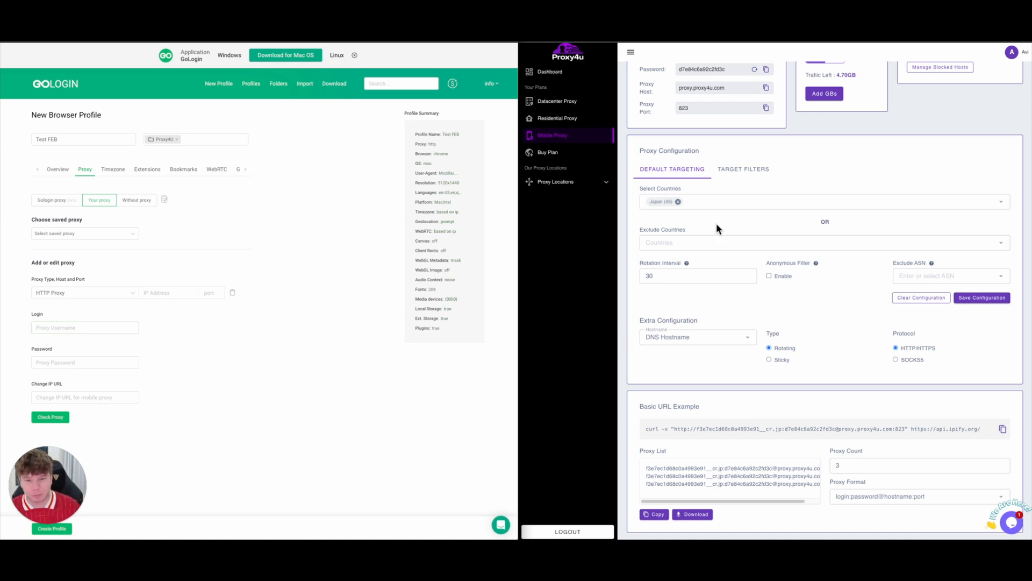
click(678, 202)
click(722, 171)
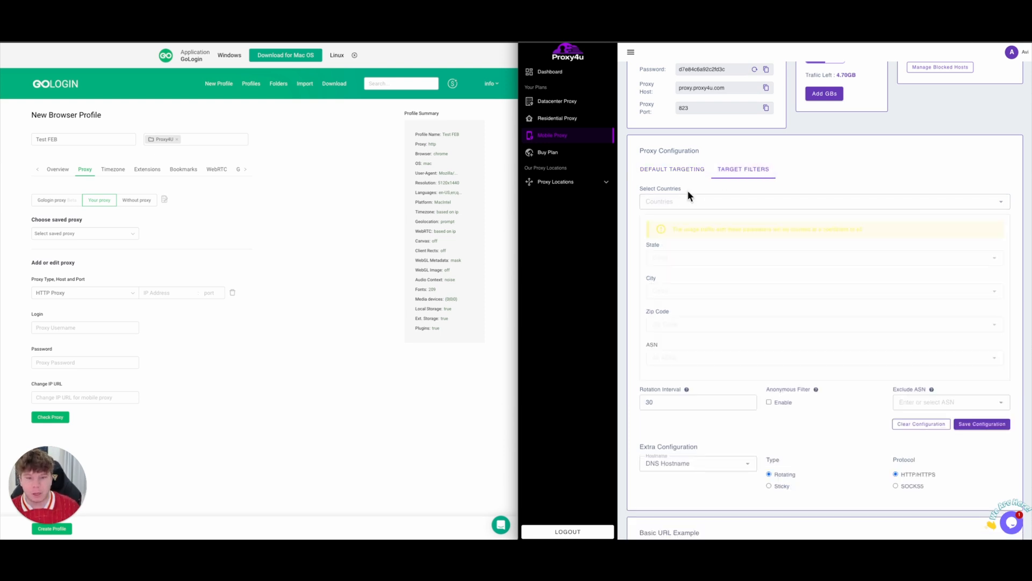
click(672, 169)
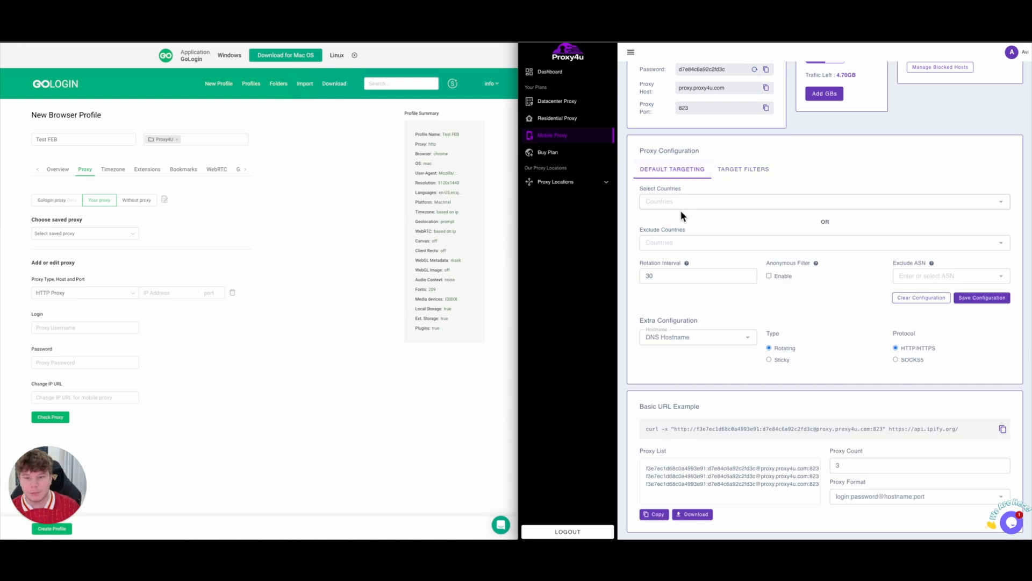
click(681, 204)
scroll(686, 293, down, 5)
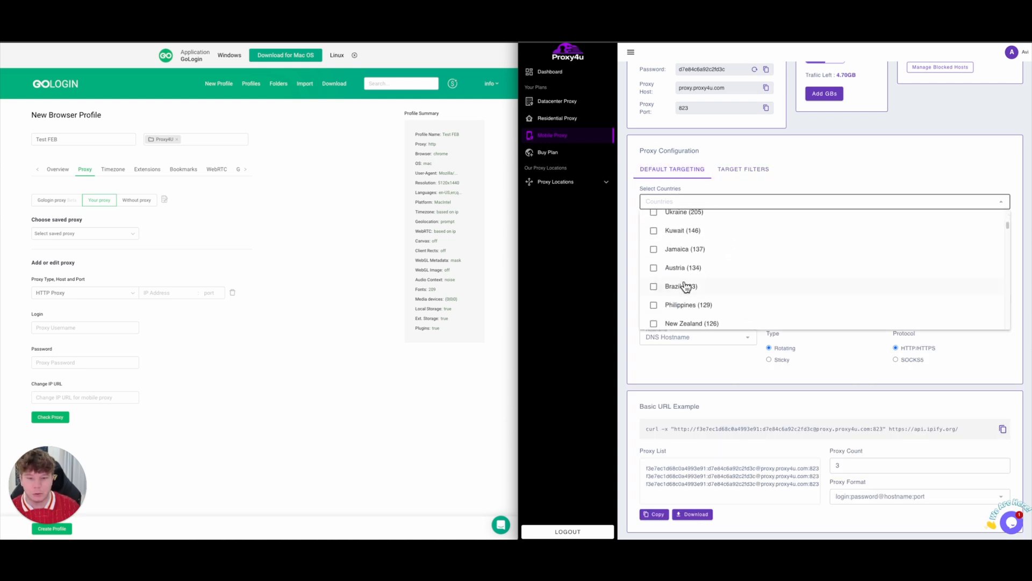
click(686, 289)
click(726, 371)
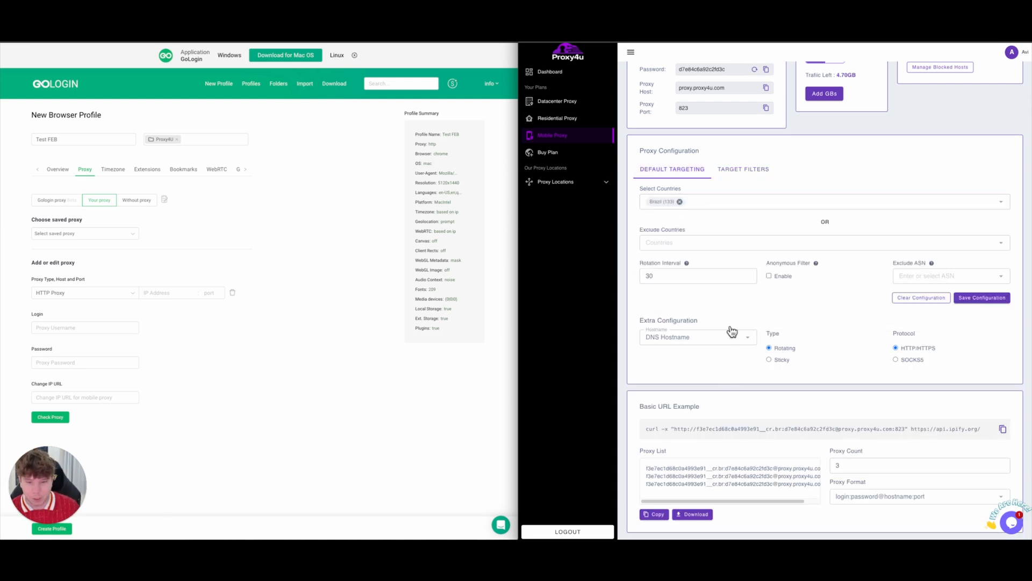
click(676, 243)
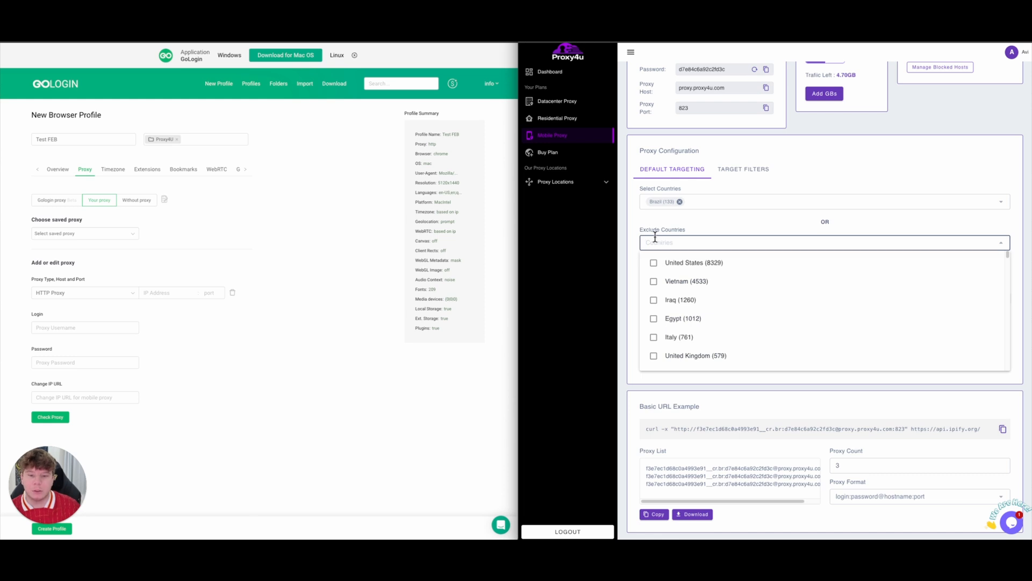
click(722, 222)
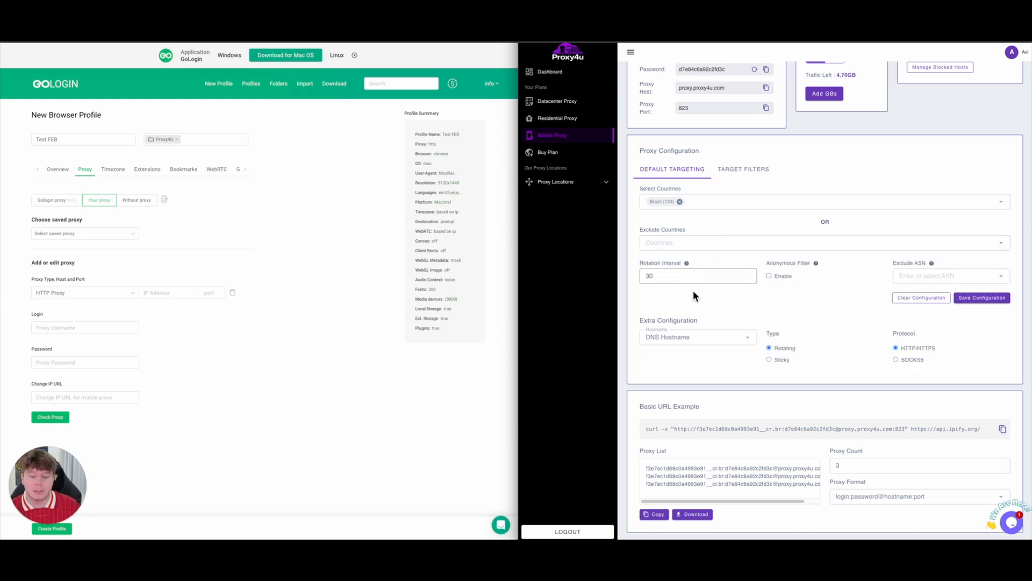
- Switch the mobile proxy type to Sticky and set its rotation interval to 60 minutes
click(767, 360)
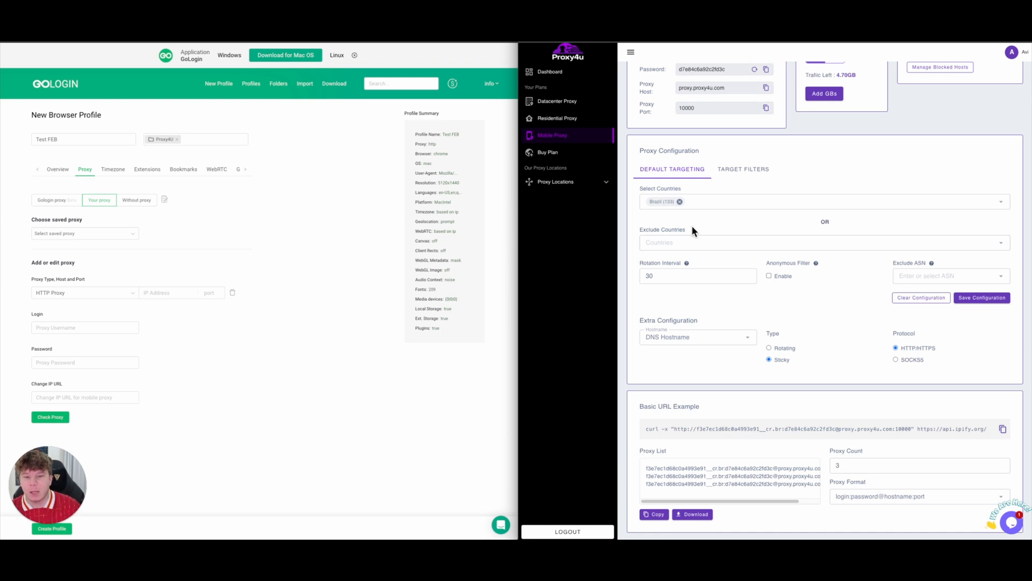
mouse_move(686, 265)
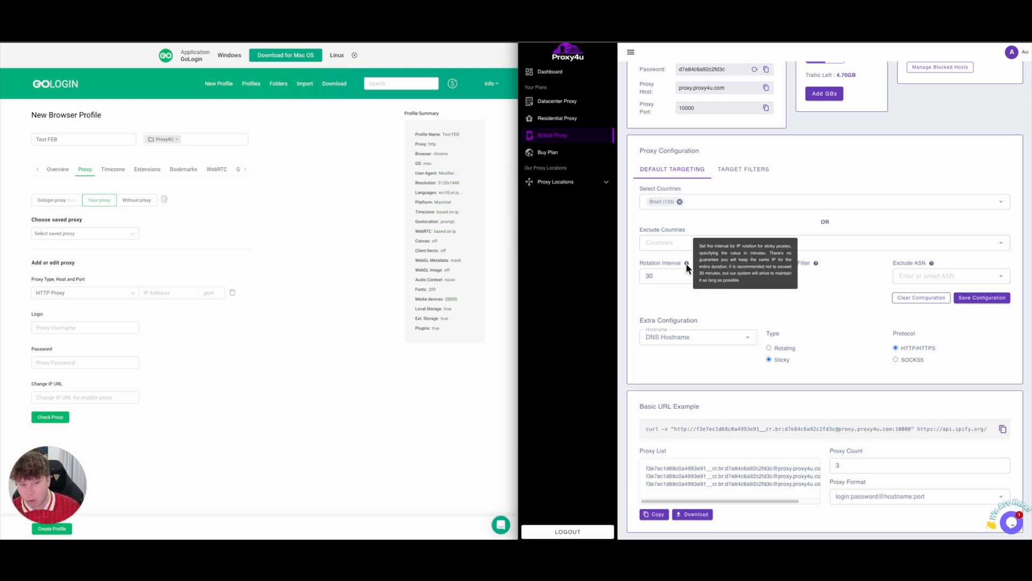
double_click(650, 276)
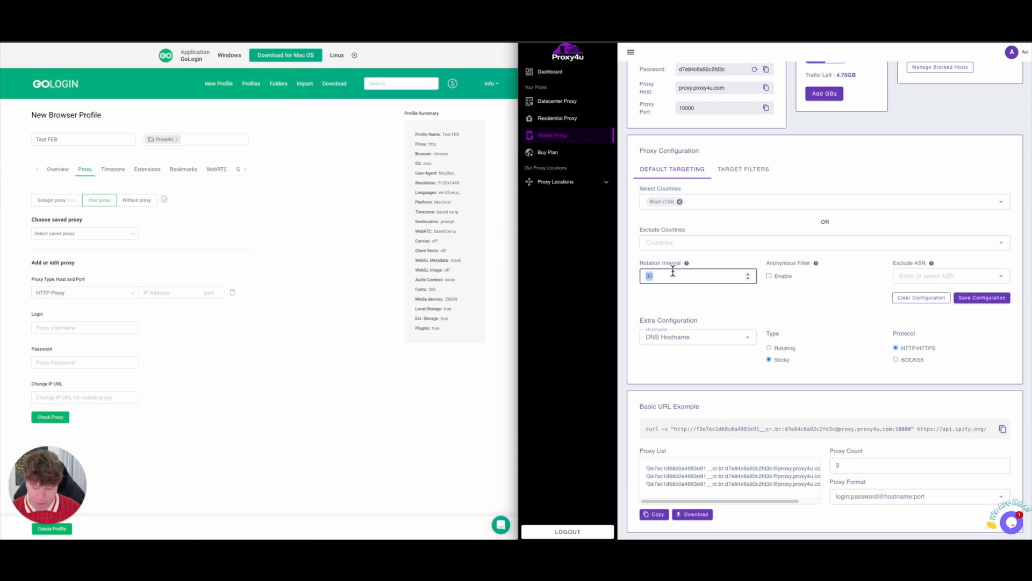
text(6)
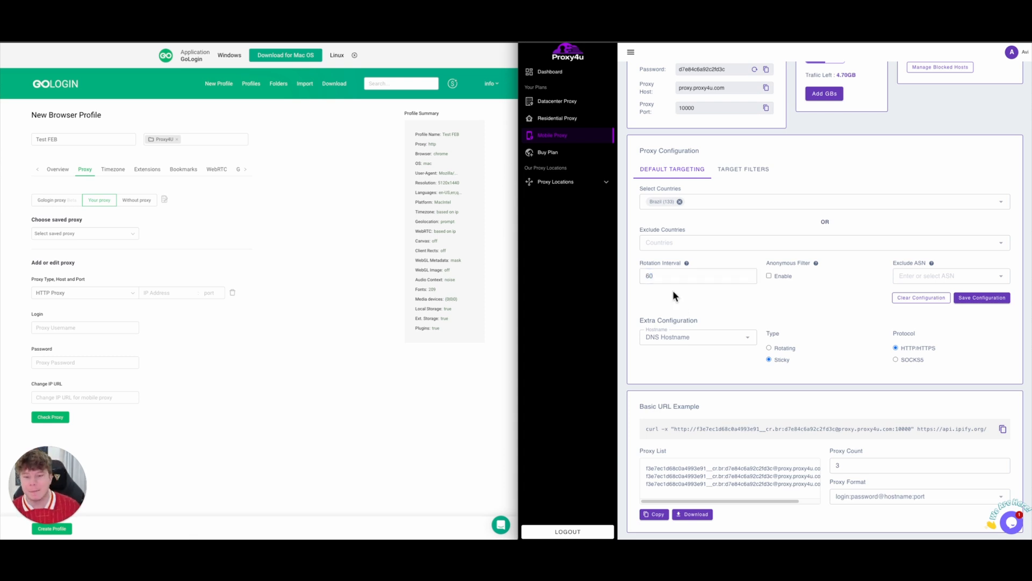
click(769, 361)
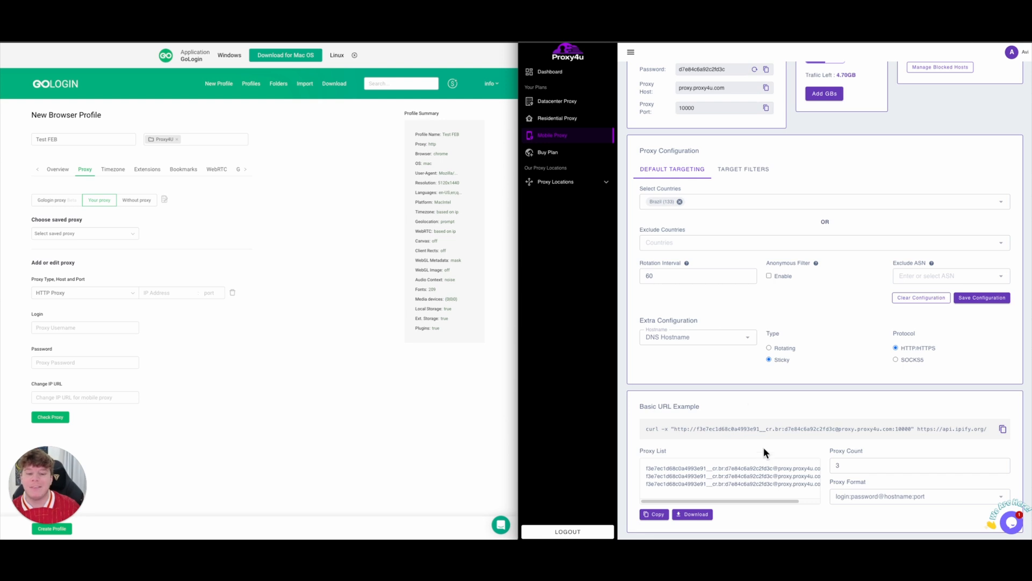
- Copy the proxy login, including its Brazil country suffix, from the first entry of the Proxy4u proxy list
drag(759, 500, 788, 502)
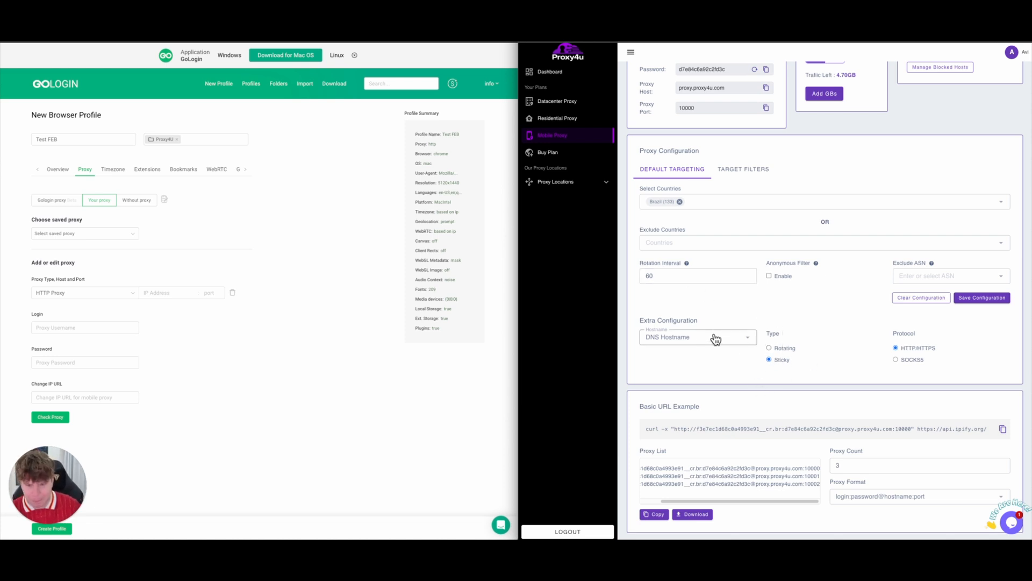
drag(641, 468, 724, 469)
click(727, 468)
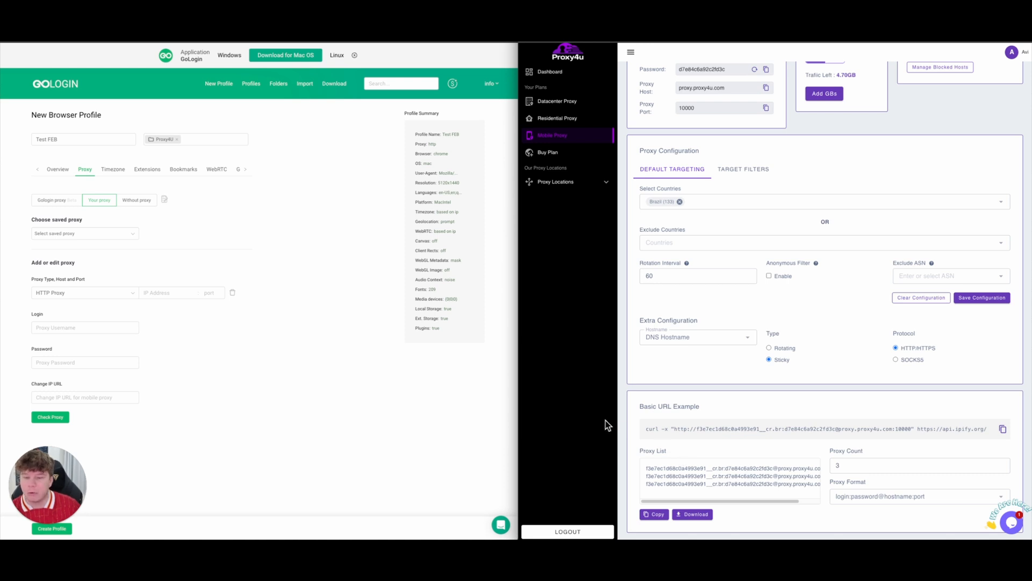
click(69, 329)
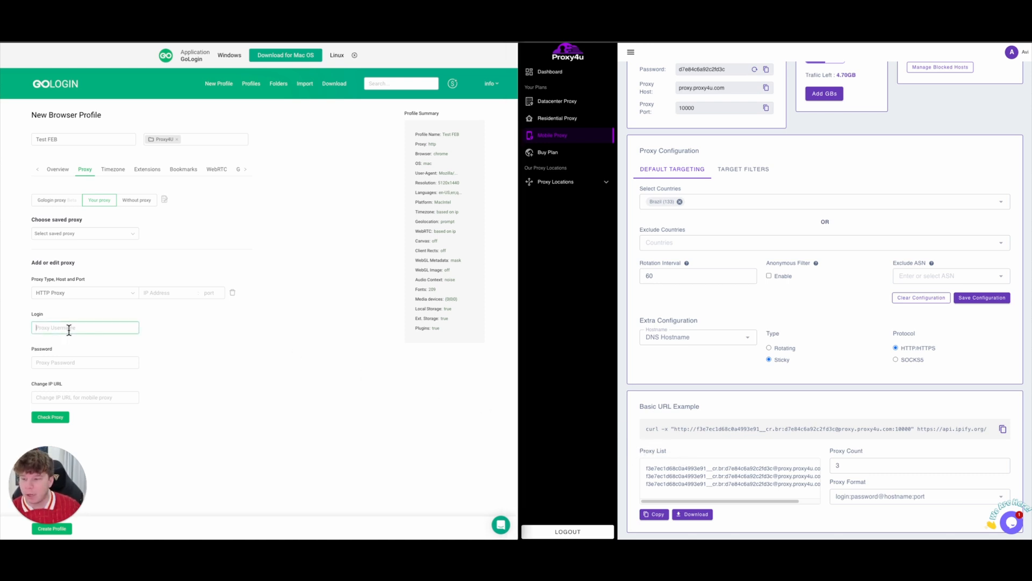
click(643, 468)
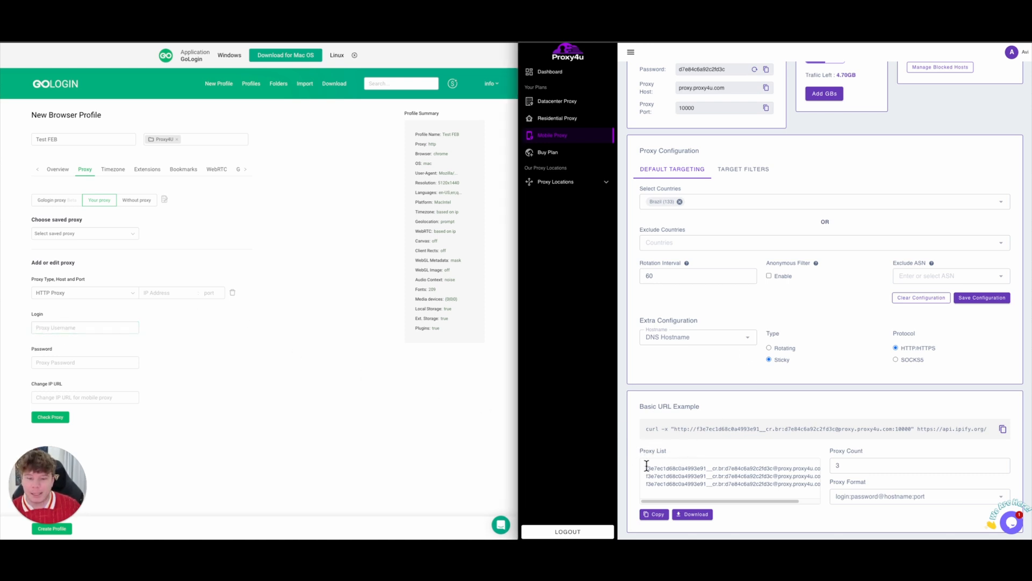
drag(644, 466, 725, 467)
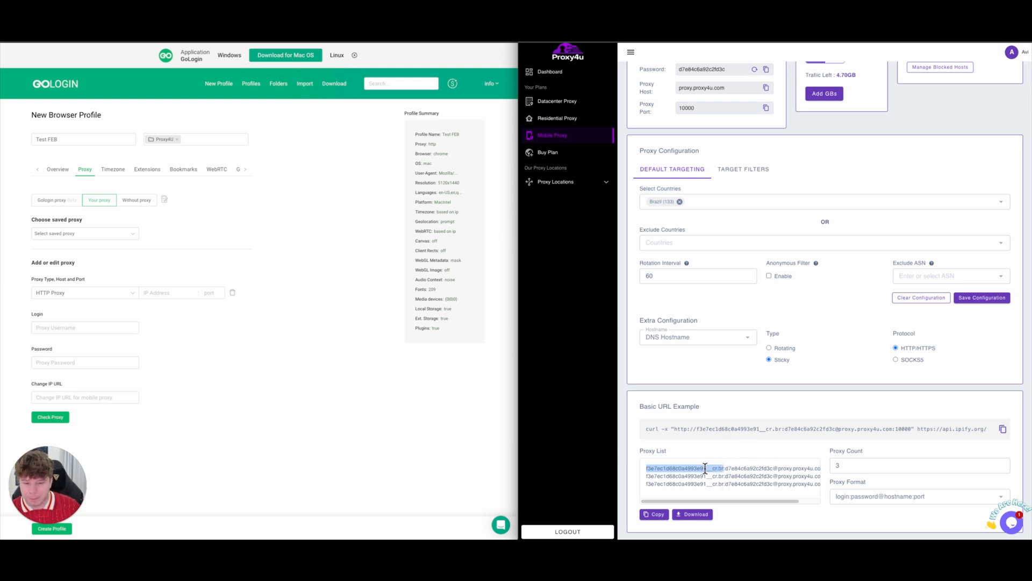
right_click(705, 468)
click(715, 454)
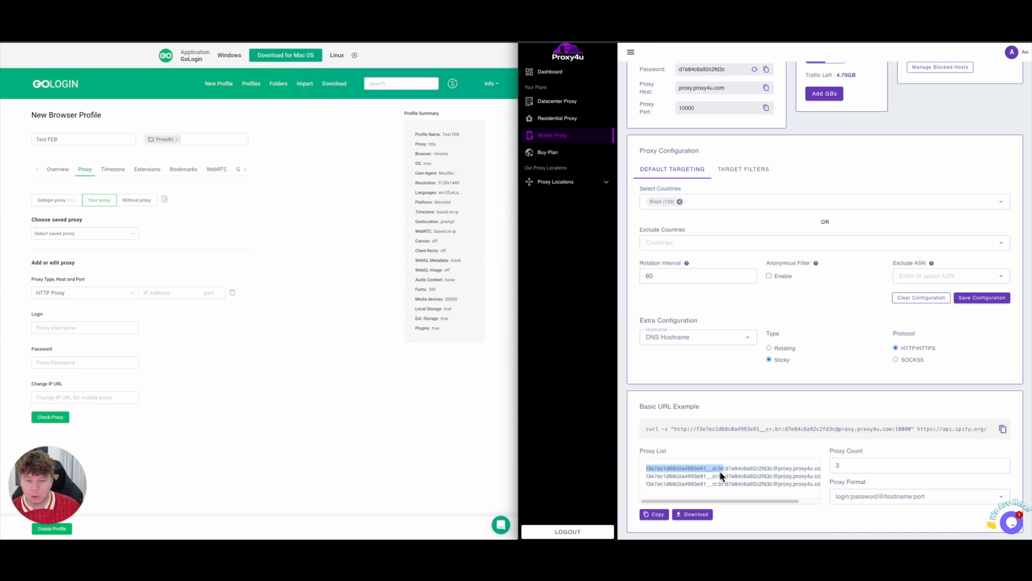
- Paste the copied proxy login into the new profile's proxy Login field
click(69, 329)
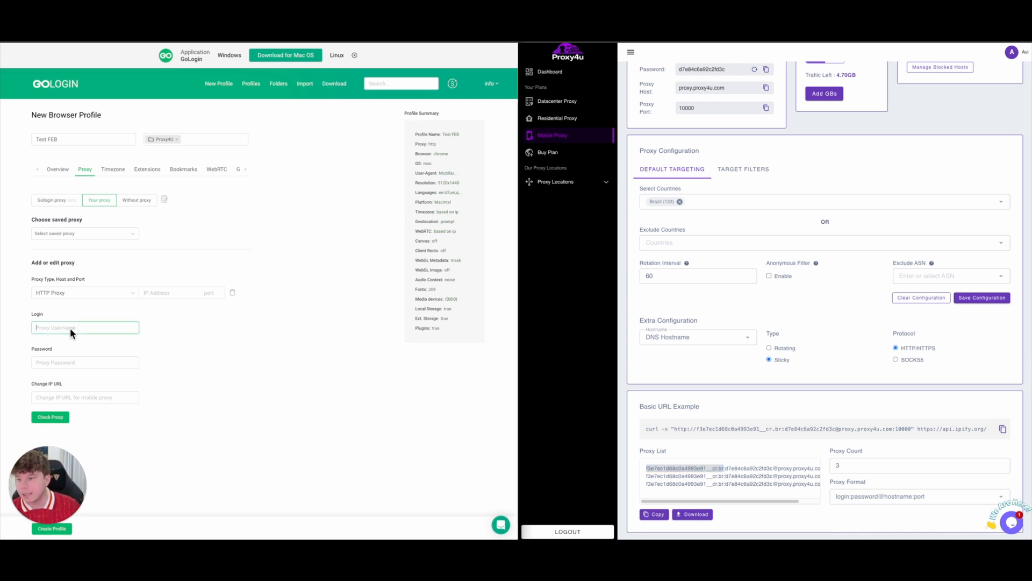
right_click(70, 328)
click(82, 383)
- Copy the proxy password from the first entry of the Proxy4u proxy list into the profile's proxy Password field
click(76, 363)
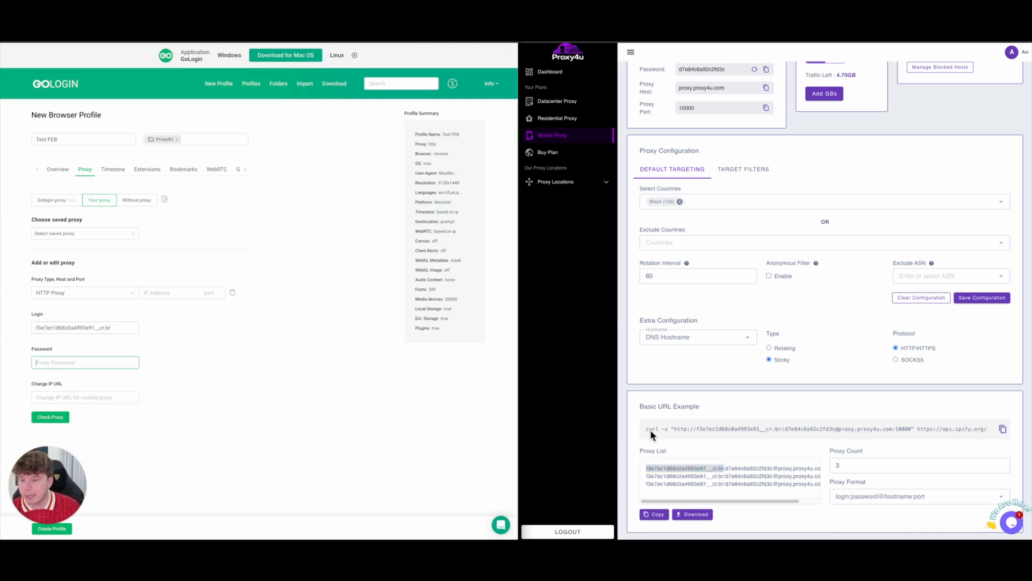
click(724, 470)
drag(724, 470, 763, 468)
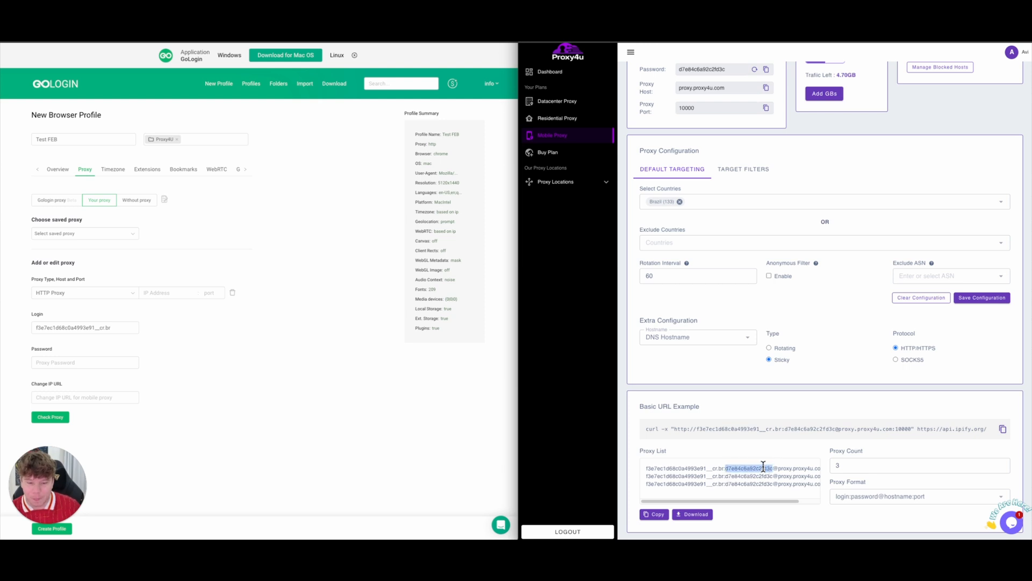
right_click(763, 468)
click(774, 446)
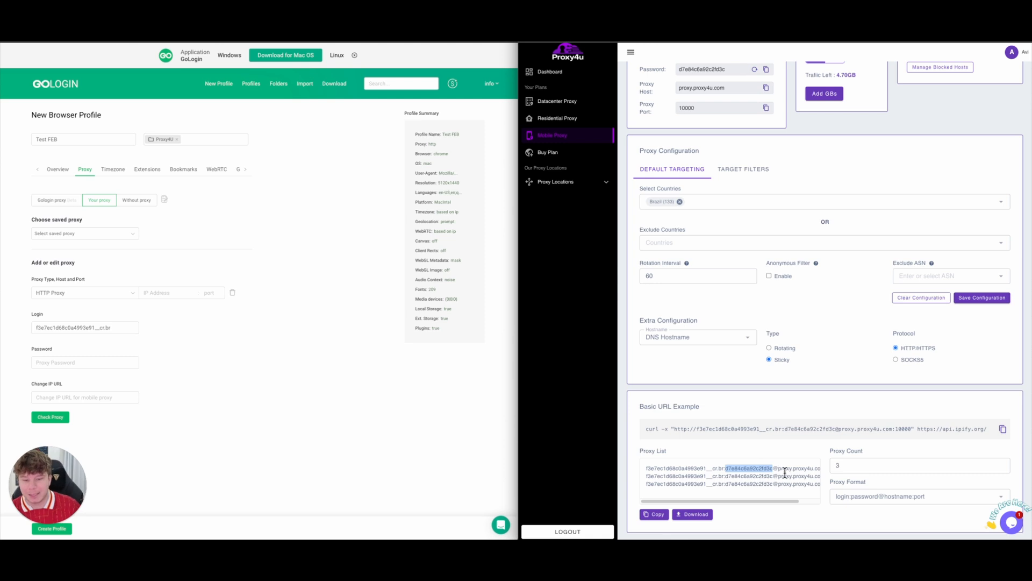
click(775, 467)
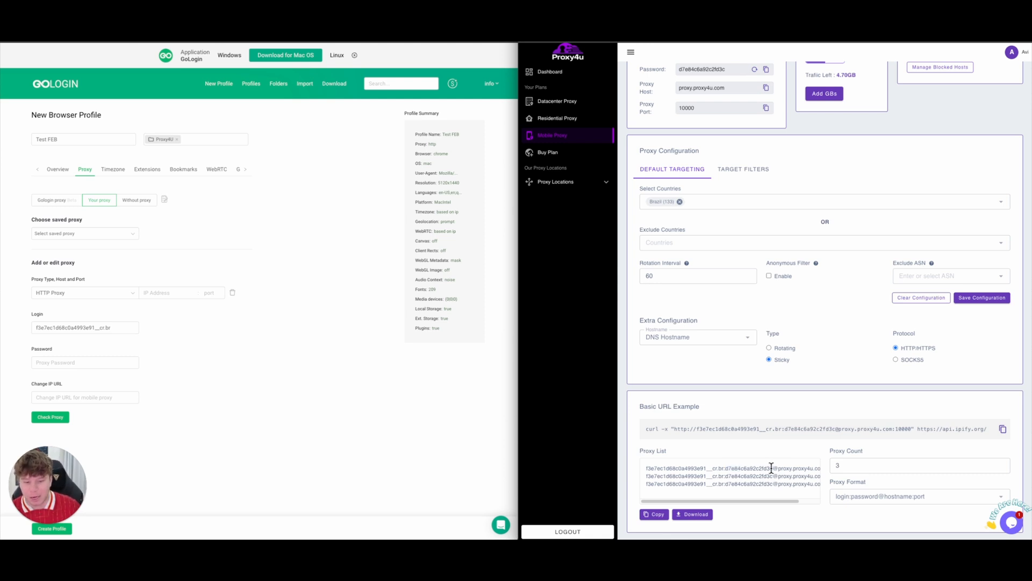
click(52, 362)
right_click(50, 359)
click(83, 417)
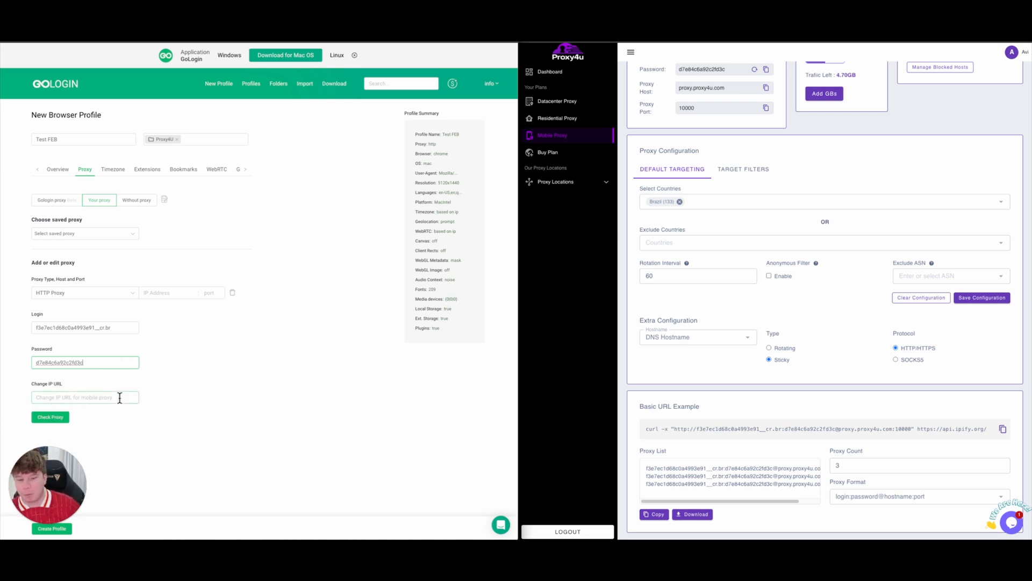
- Copy the host proxy.proxy4u.com from the first proxy list entry into the profile's proxy IP Address field
click(724, 501)
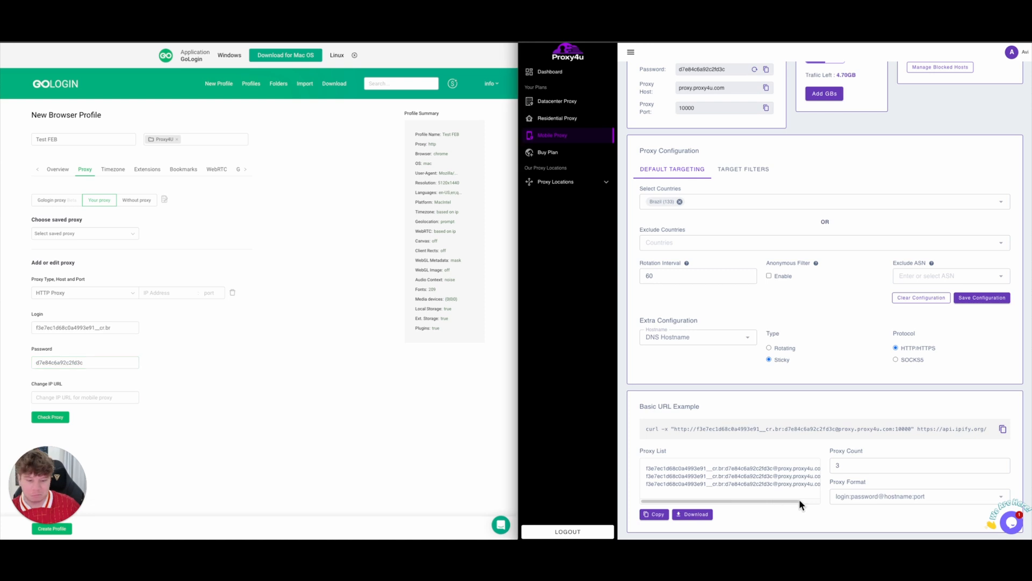
drag(786, 501, 847, 502)
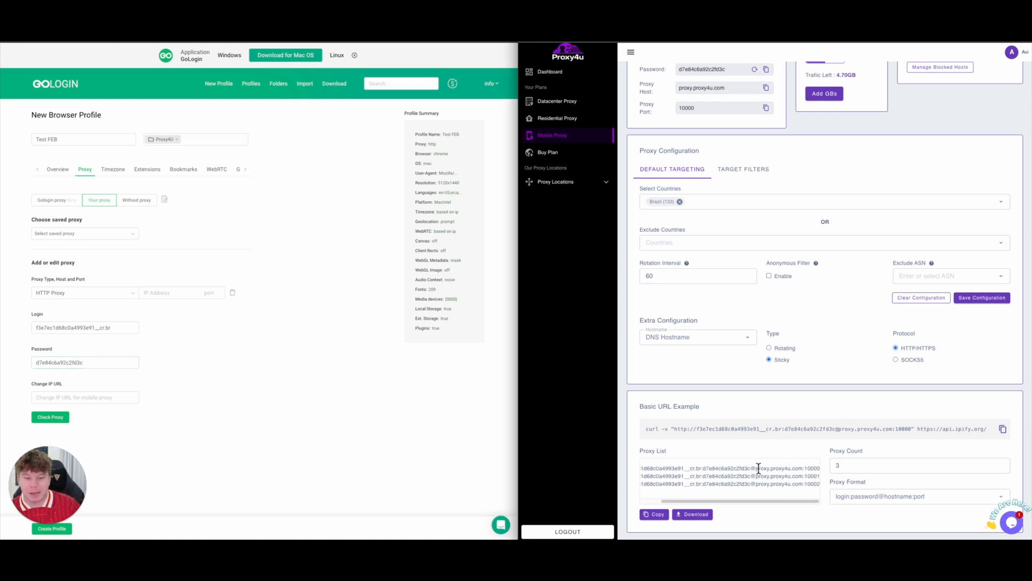
click(156, 343)
click(161, 292)
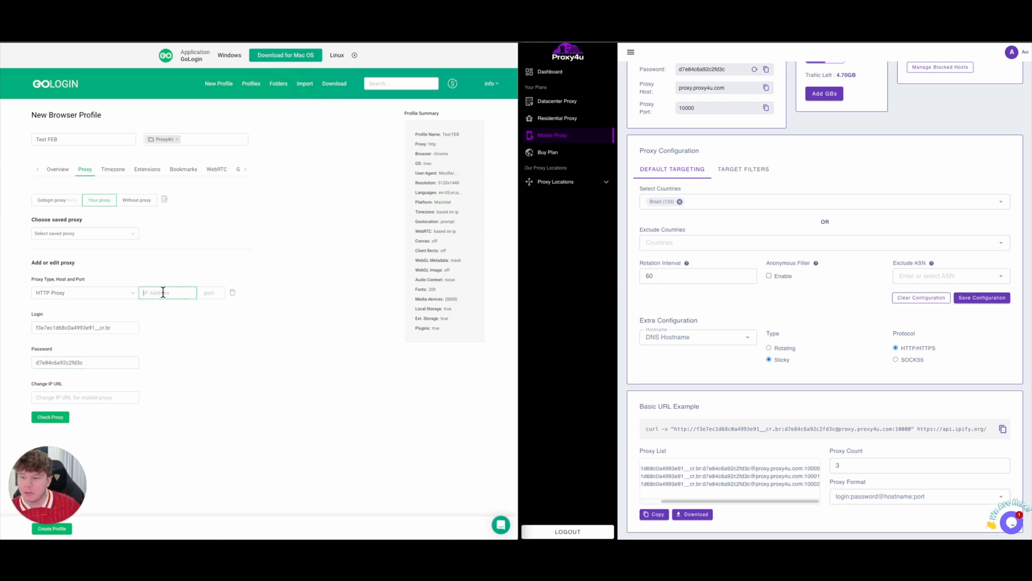
drag(756, 468, 801, 467)
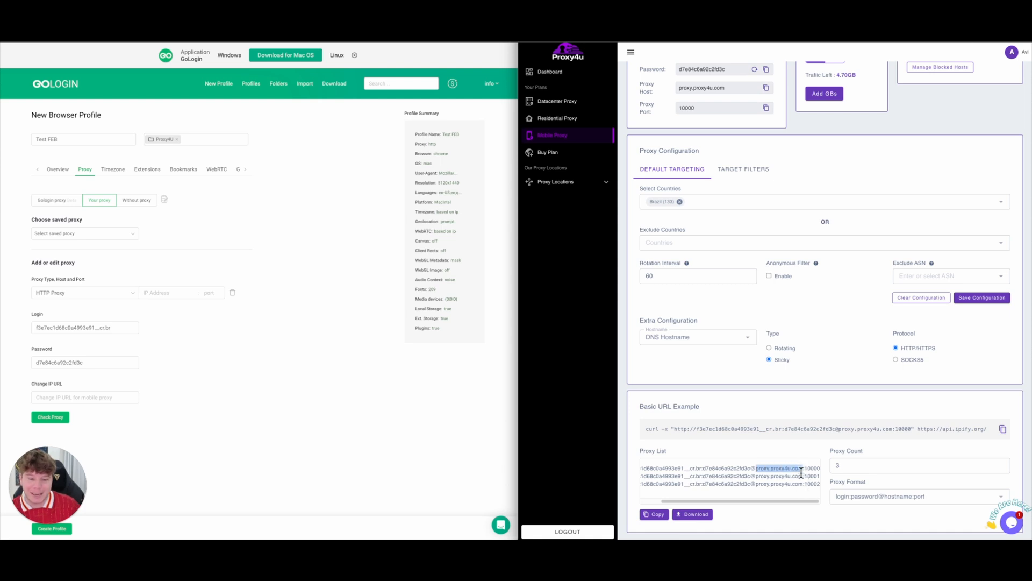
right_click(799, 468)
click(808, 453)
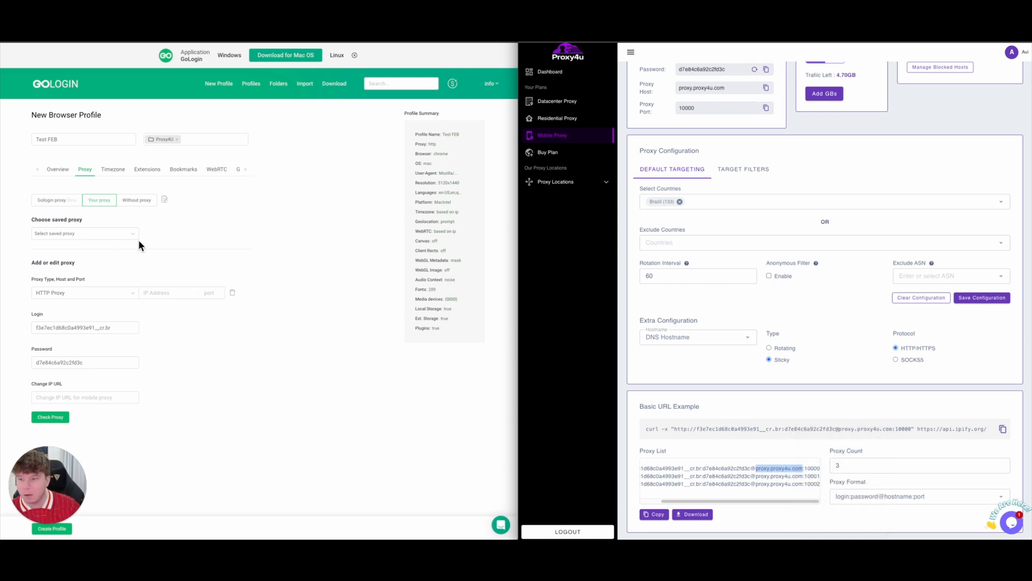
click(155, 293)
right_click(156, 293)
click(183, 346)
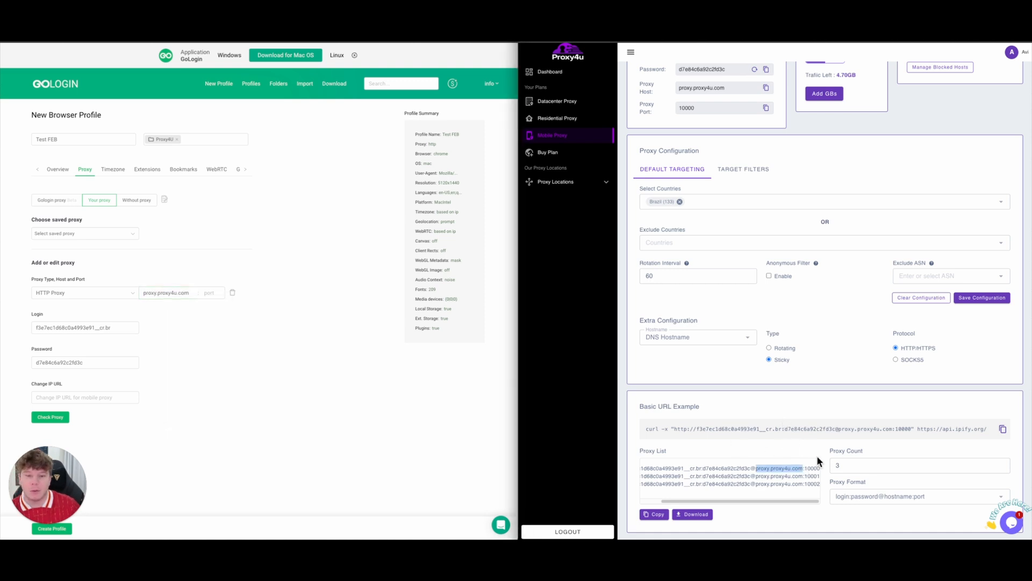
- Copy port 10000 from the first proxy list entry into the profile's port field and check the proxy
click(811, 471)
mouse_move(805, 467)
mouse_down()
mouse_move(839, 466)
mouse_move(821, 464)
mouse_up()
click(805, 467)
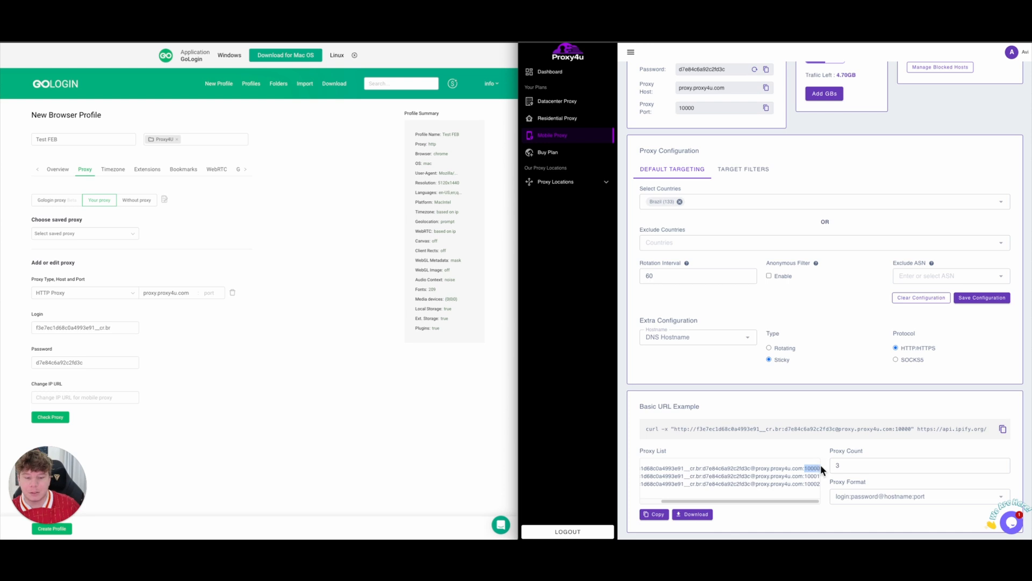
right_click(820, 465)
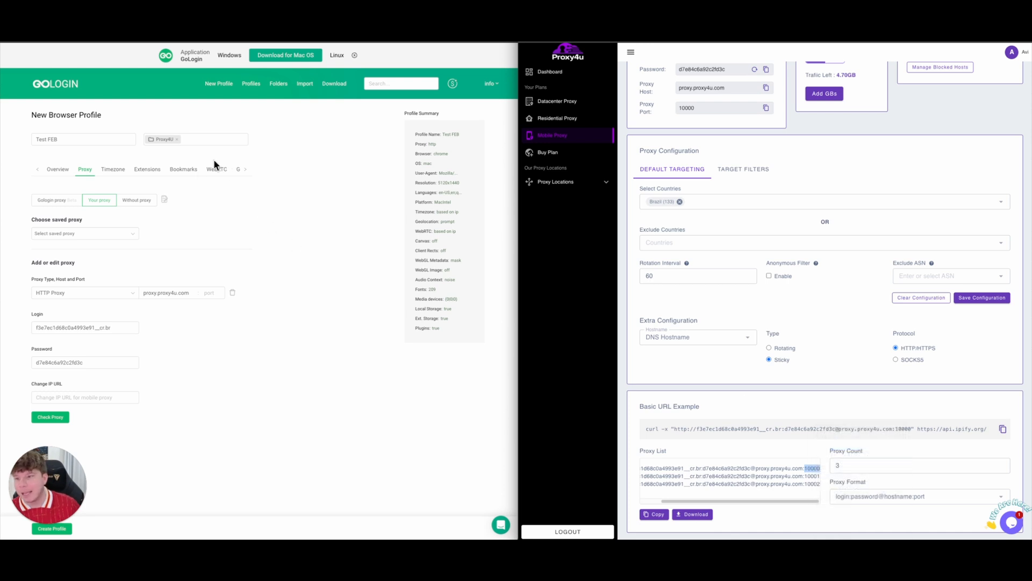
right_click(205, 293)
click(228, 348)
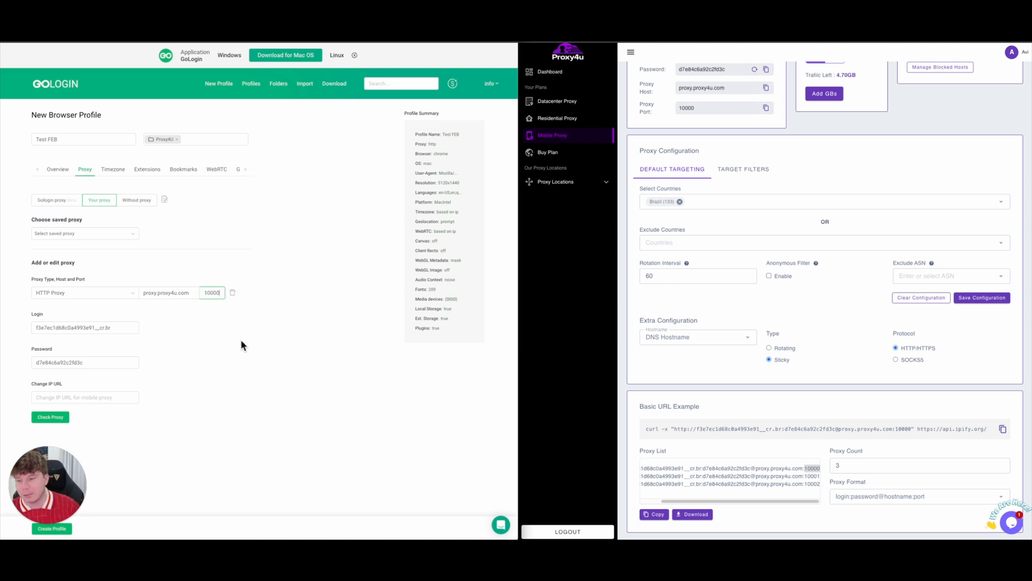
click(46, 418)
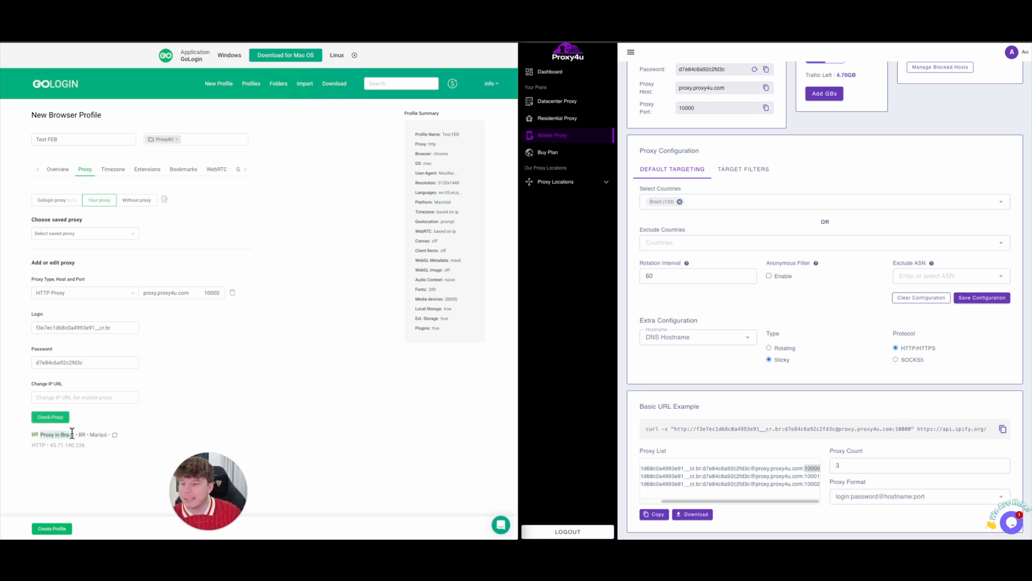
- Create the Test FEB profile, and run it with its browser session in view
click(63, 530)
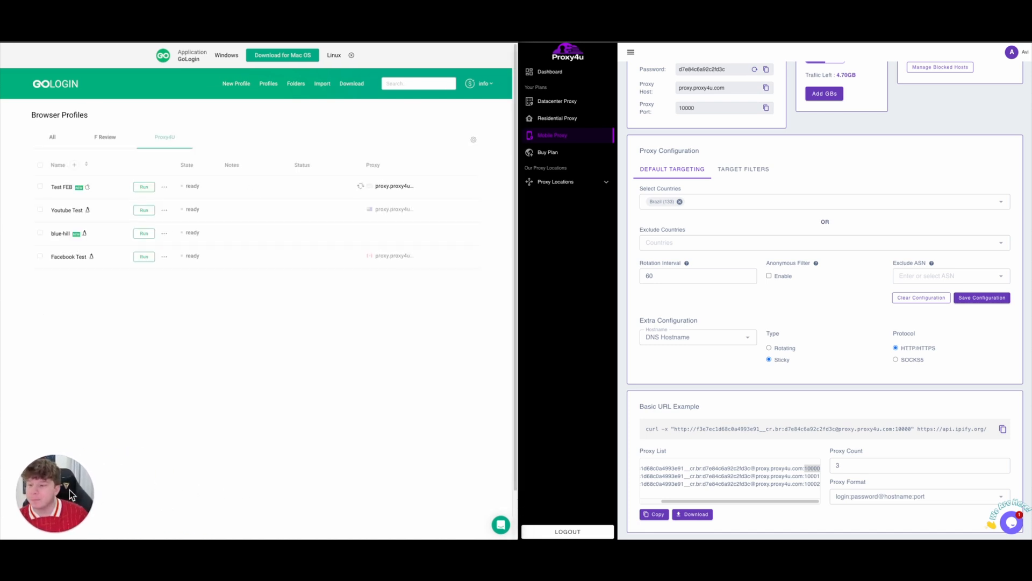
click(143, 186)
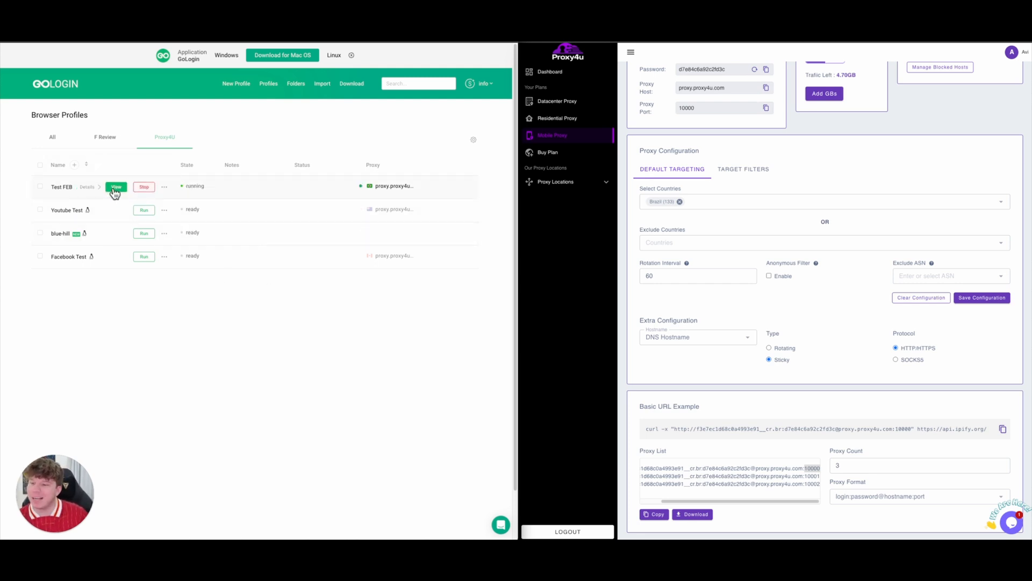
click(114, 188)
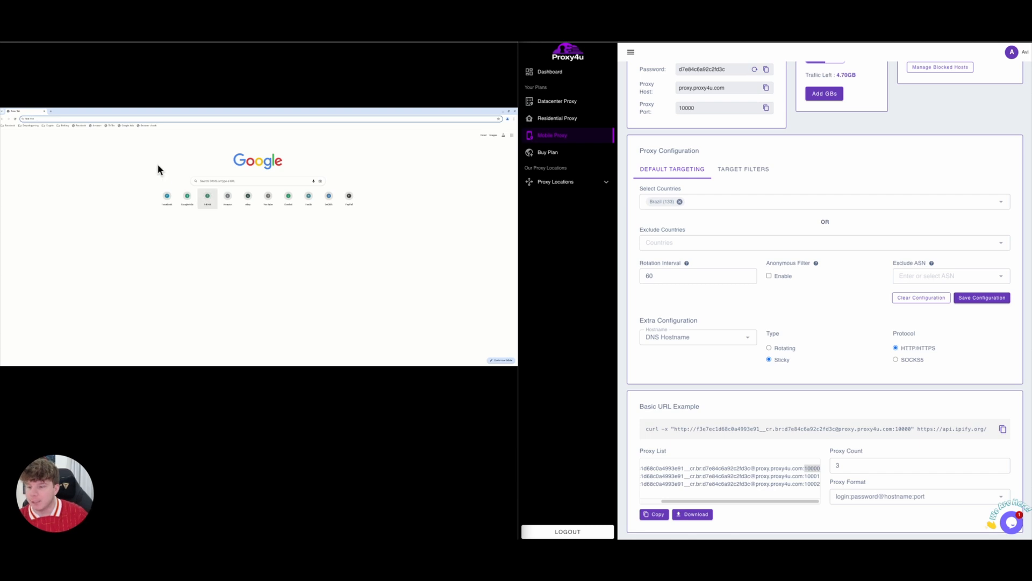
- Search Google for proxy4u in the running profile's browser and look through the results
click(224, 181)
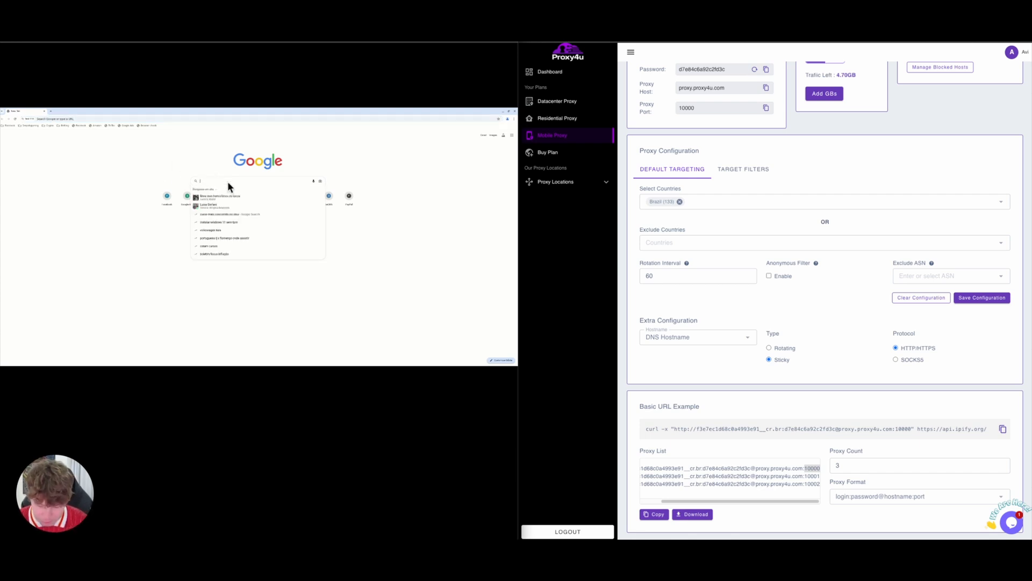
text(proxy)
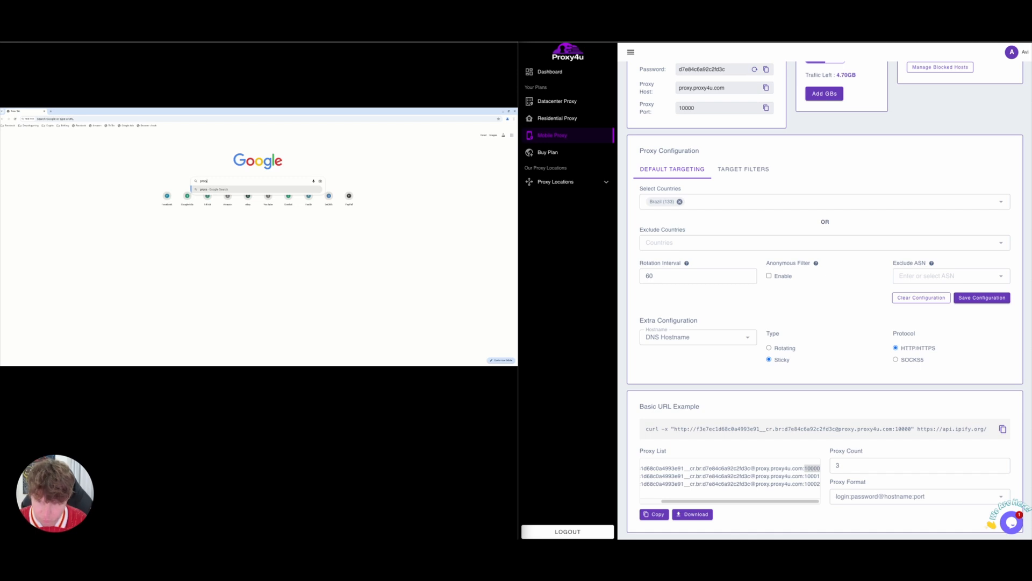
text(4u)
key(Return)
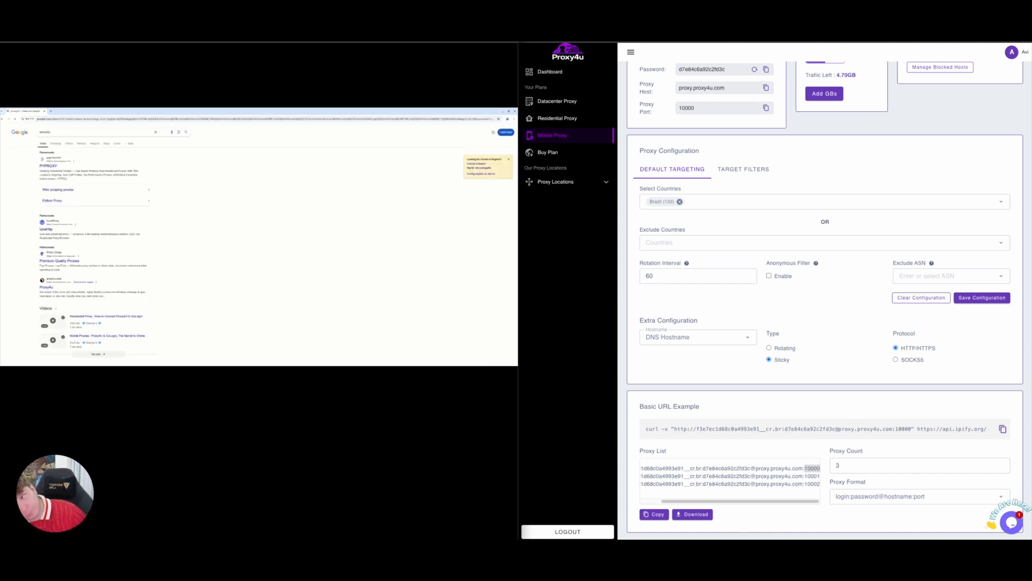
scroll(124, 211, down, 10)
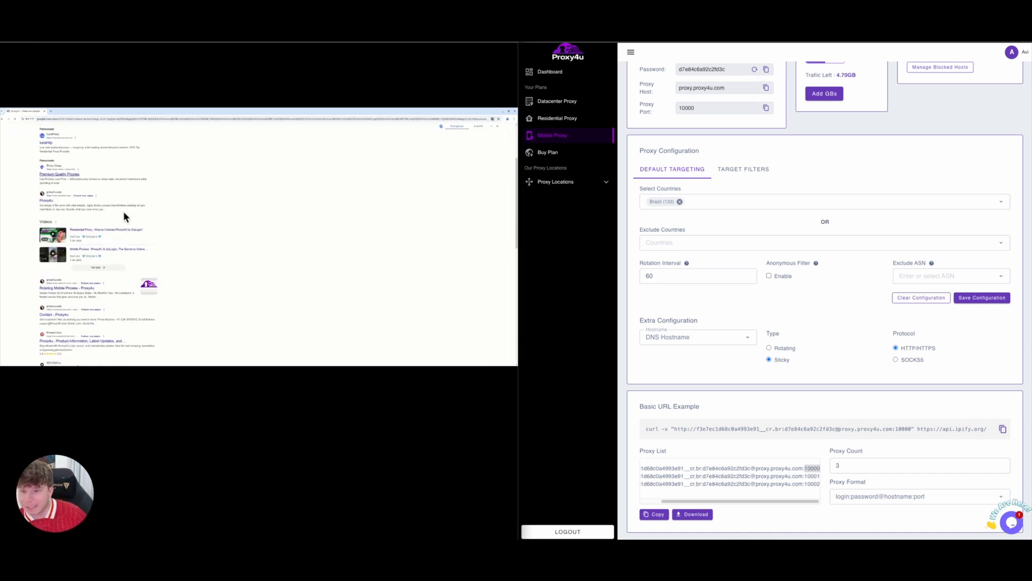
scroll(132, 226, up, 10)
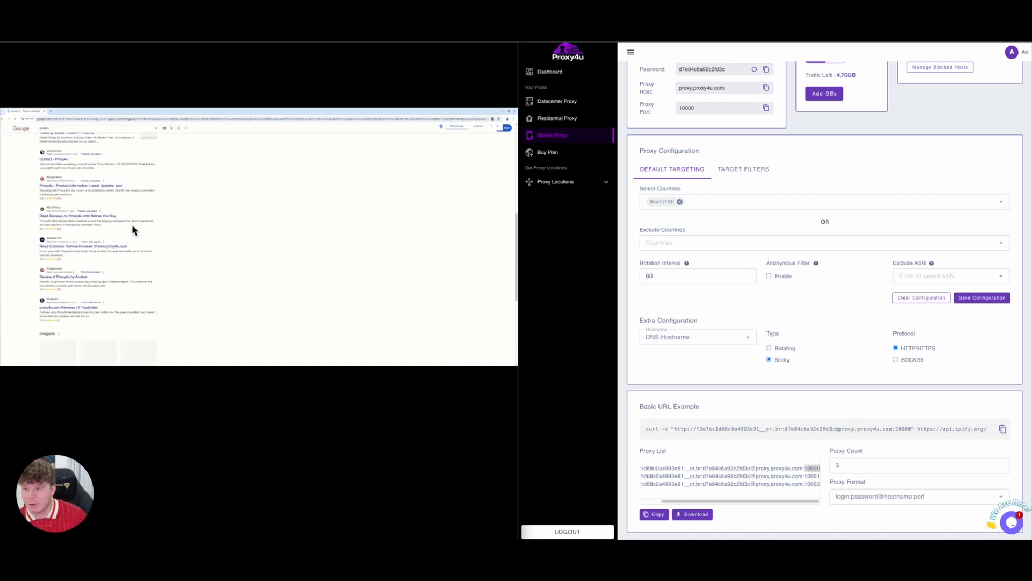
- Search for whatismyipaddress and open the first What Is My IP Address result to examine the profile's IP location
click(98, 117)
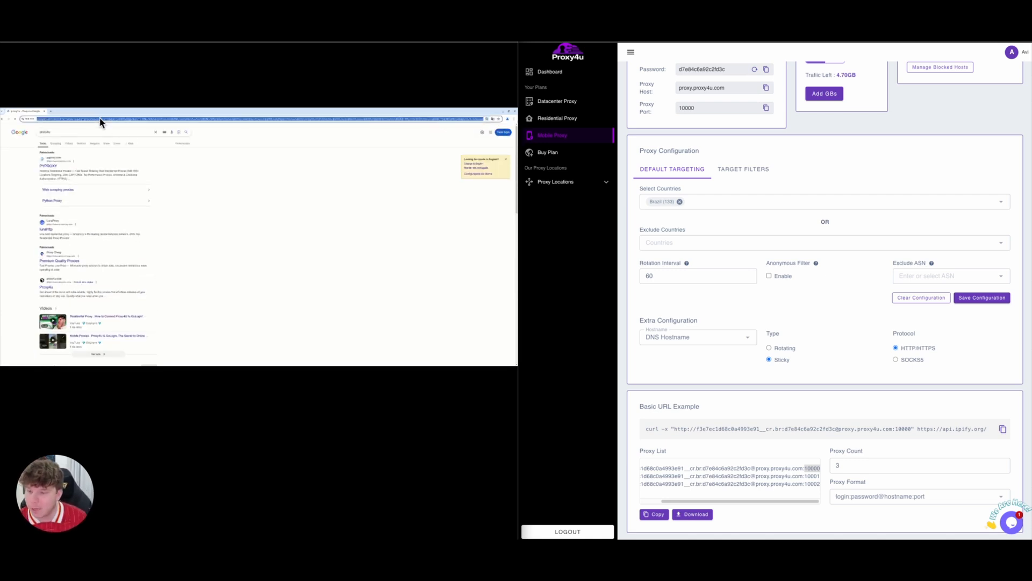
text(whatismyipaddress)
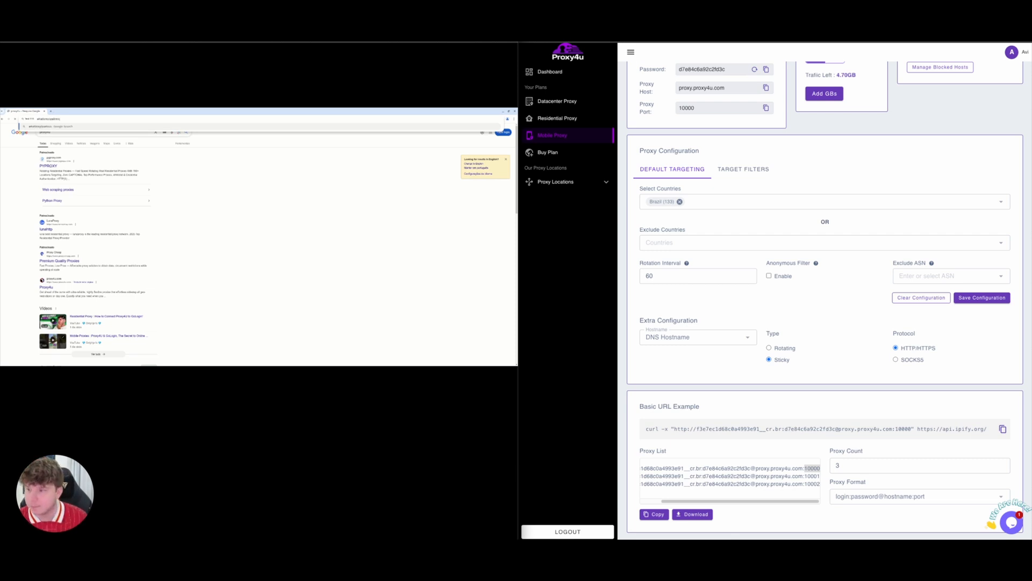
key(Return)
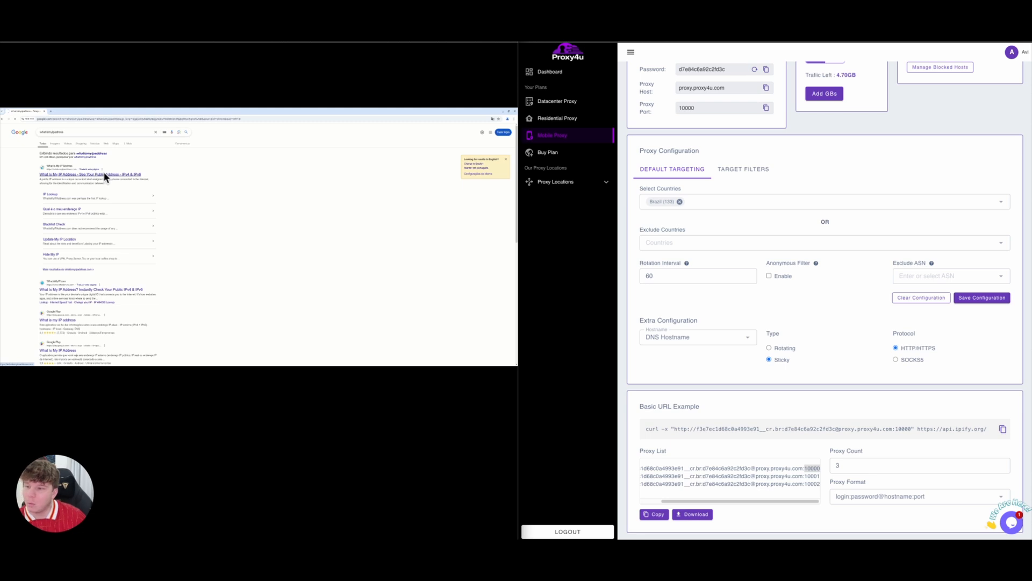
click(105, 174)
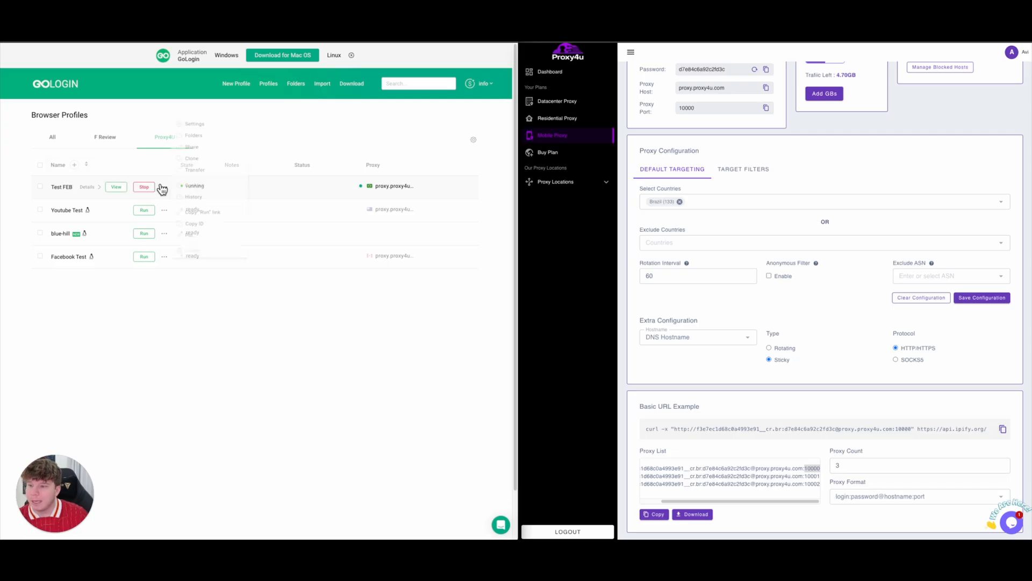
- Stop the running Test FEB profile in the Browser Profiles list
click(144, 187)
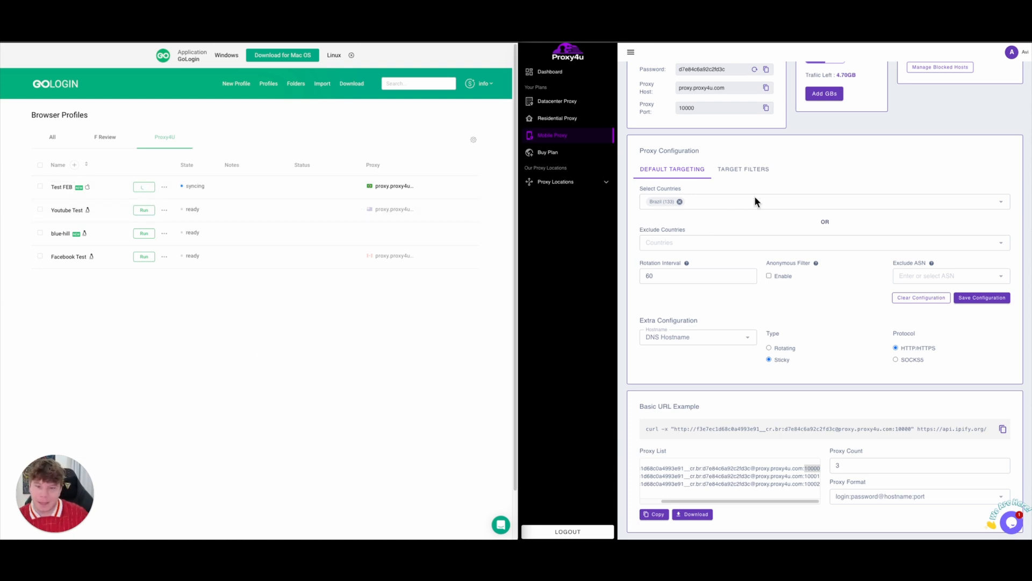
scroll(743, 292, up, 1)
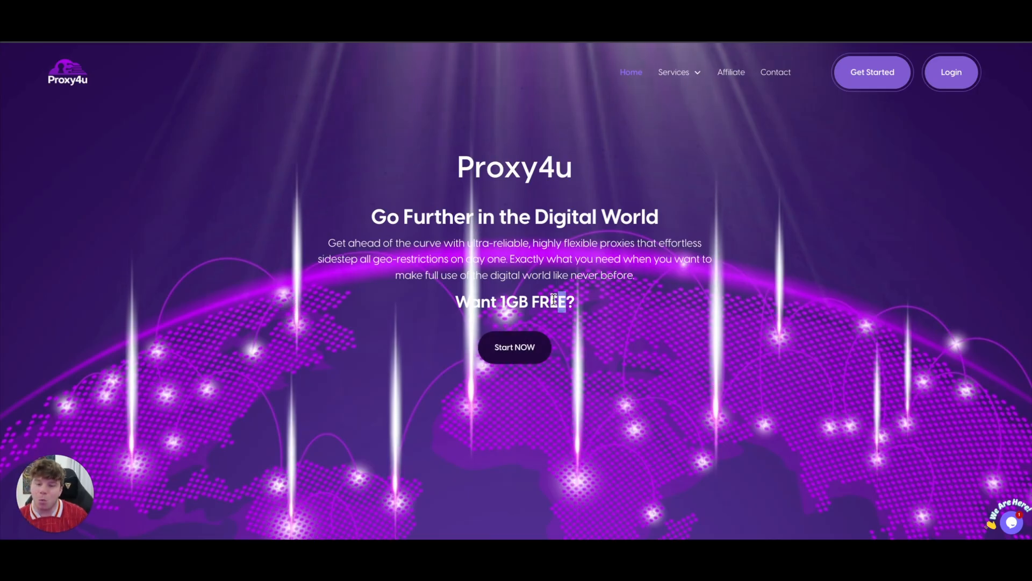
- Review the free 1GB offer and the plan prices on the Proxy4u homepage, and open the Residential Proxies pricing
click(471, 301)
drag(554, 299, 586, 312)
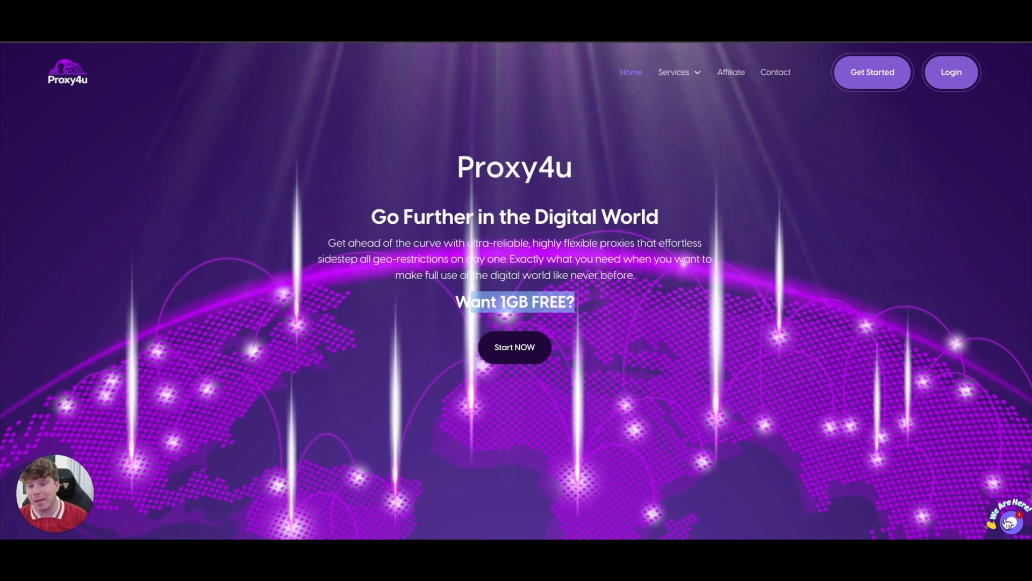
scroll(820, 392, down, 10)
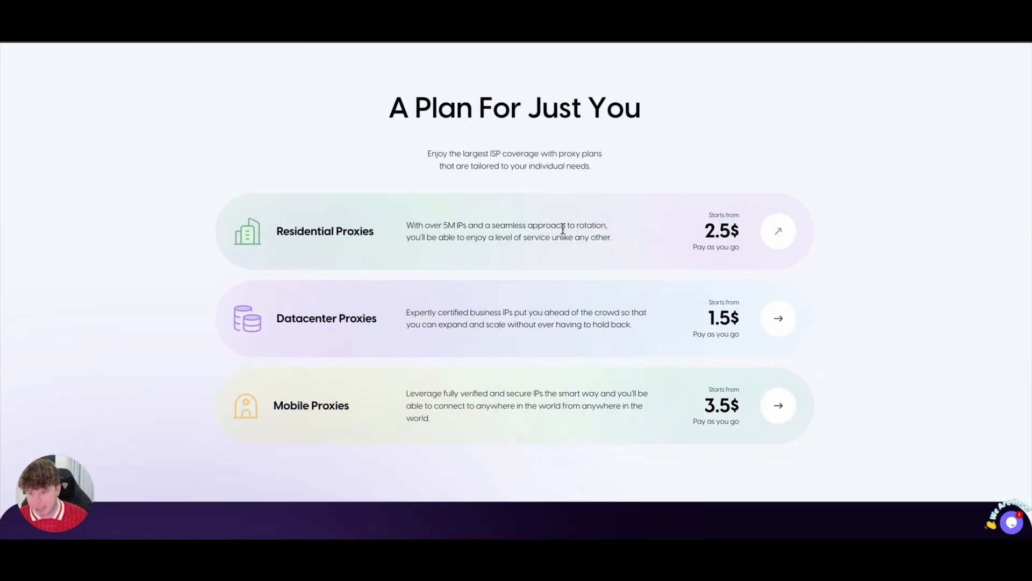
drag(705, 405, 740, 406)
click(518, 392)
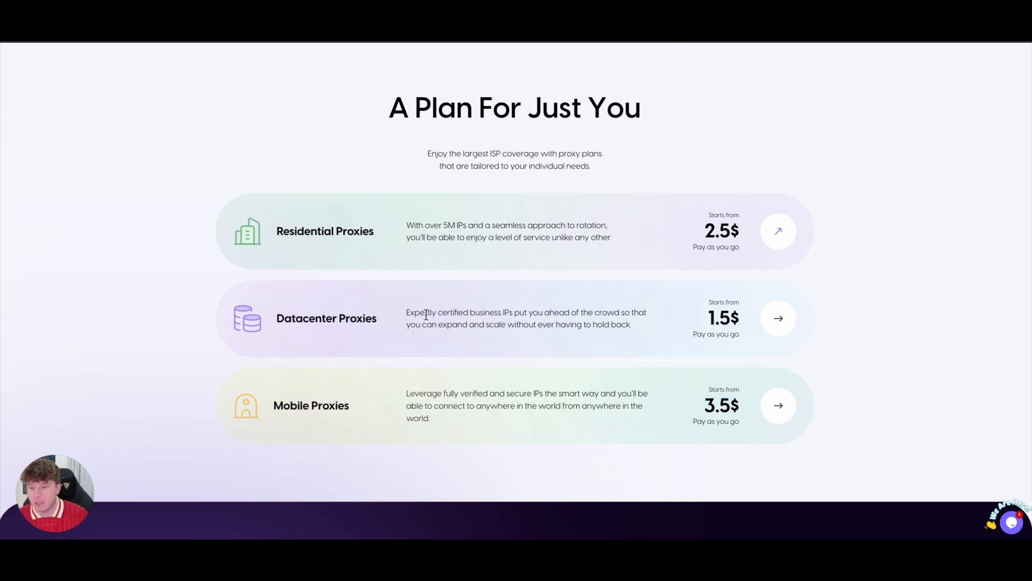
click(779, 231)
scroll(489, 300, down, 3)
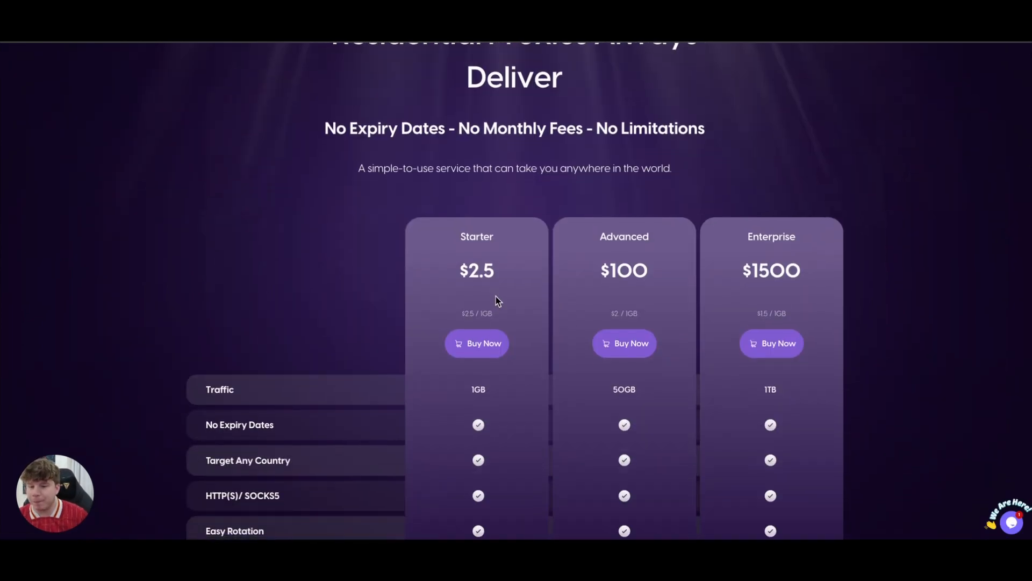